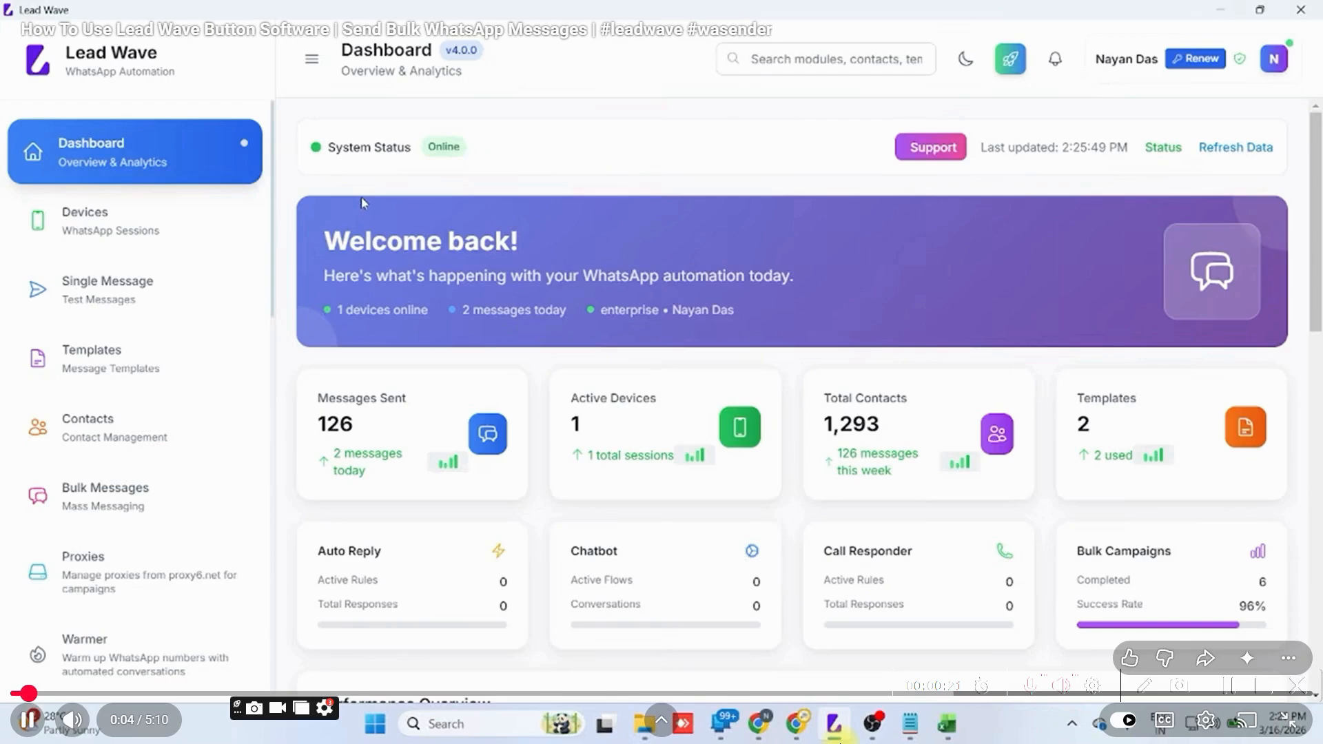
Add a new WhatsApp device named tECH and display its QR code for linking.
click(144, 212)
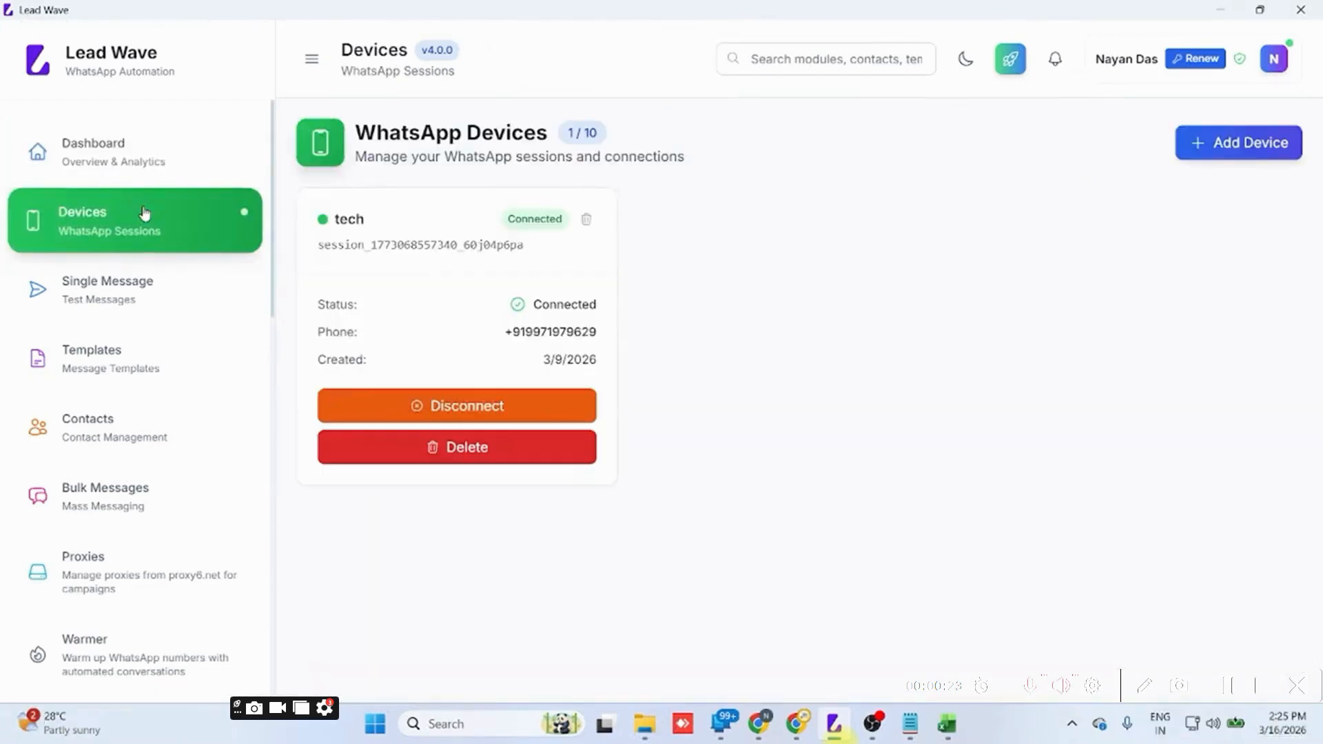
click(1228, 141)
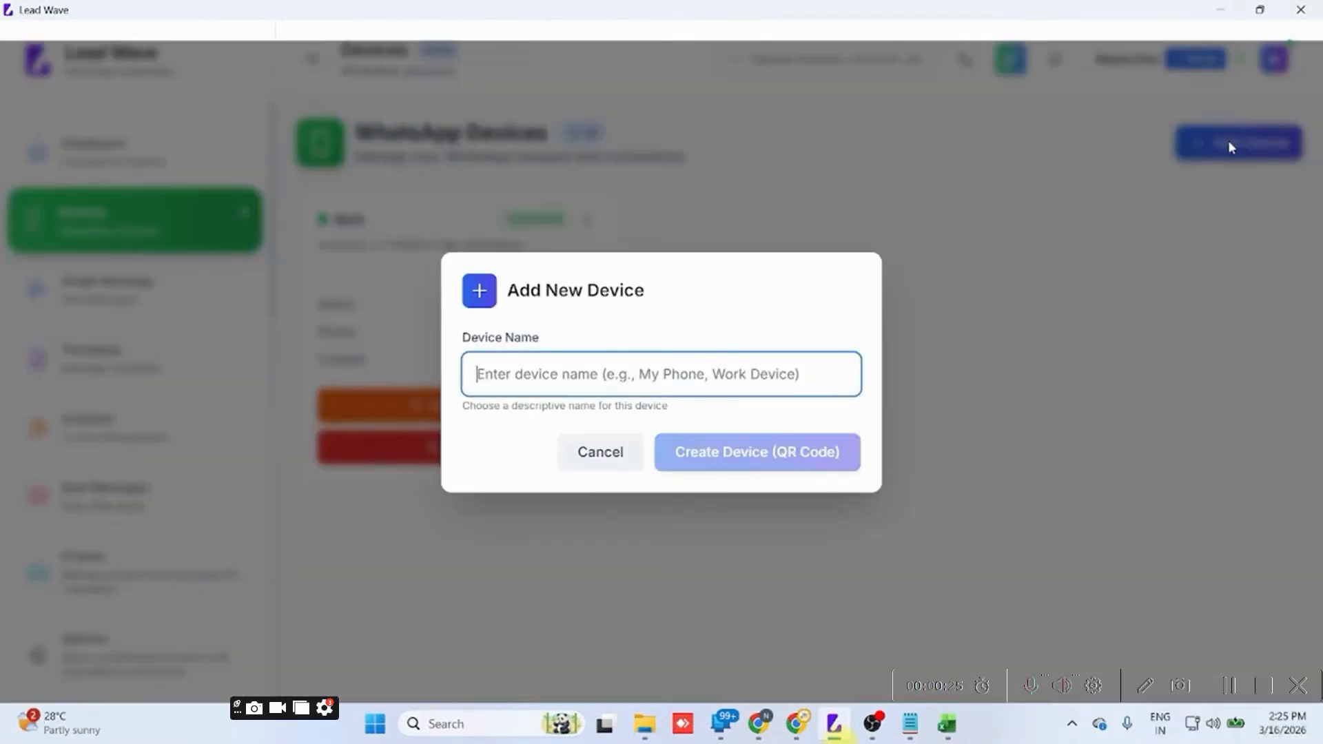
text(tECH)
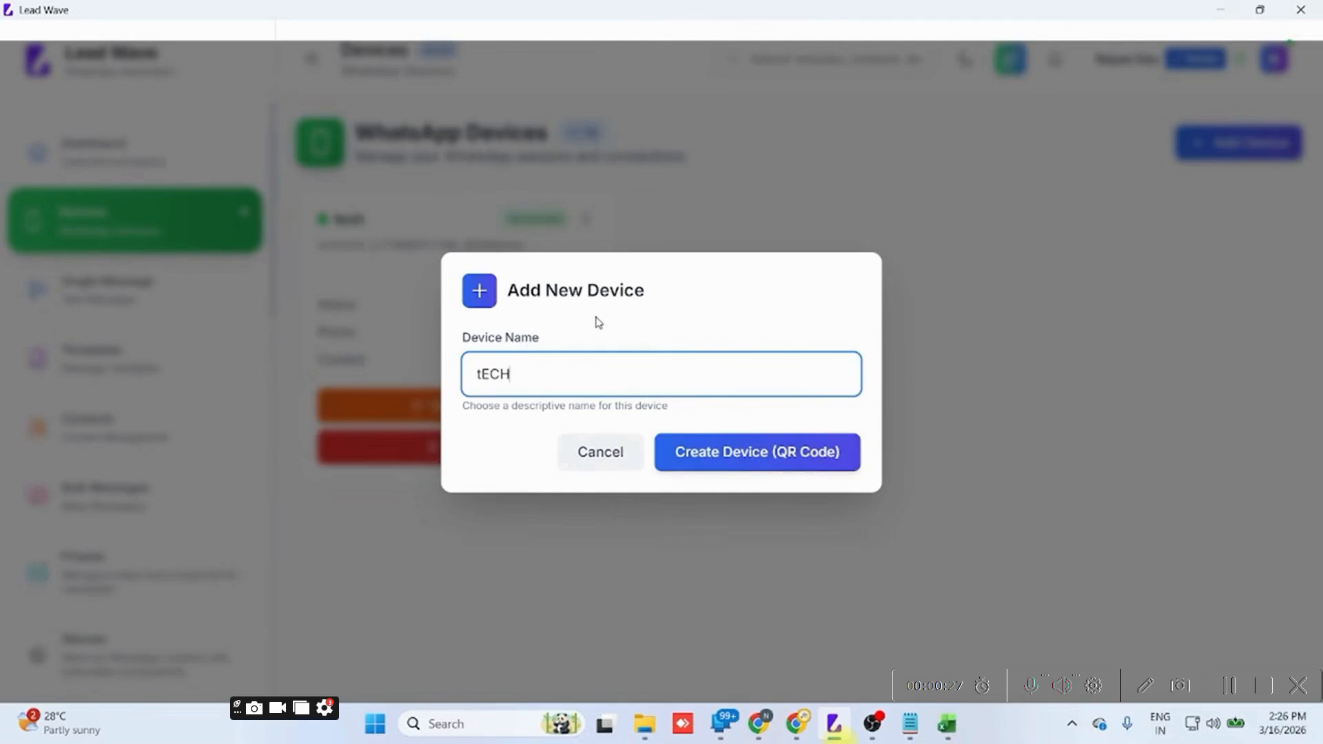
click(705, 452)
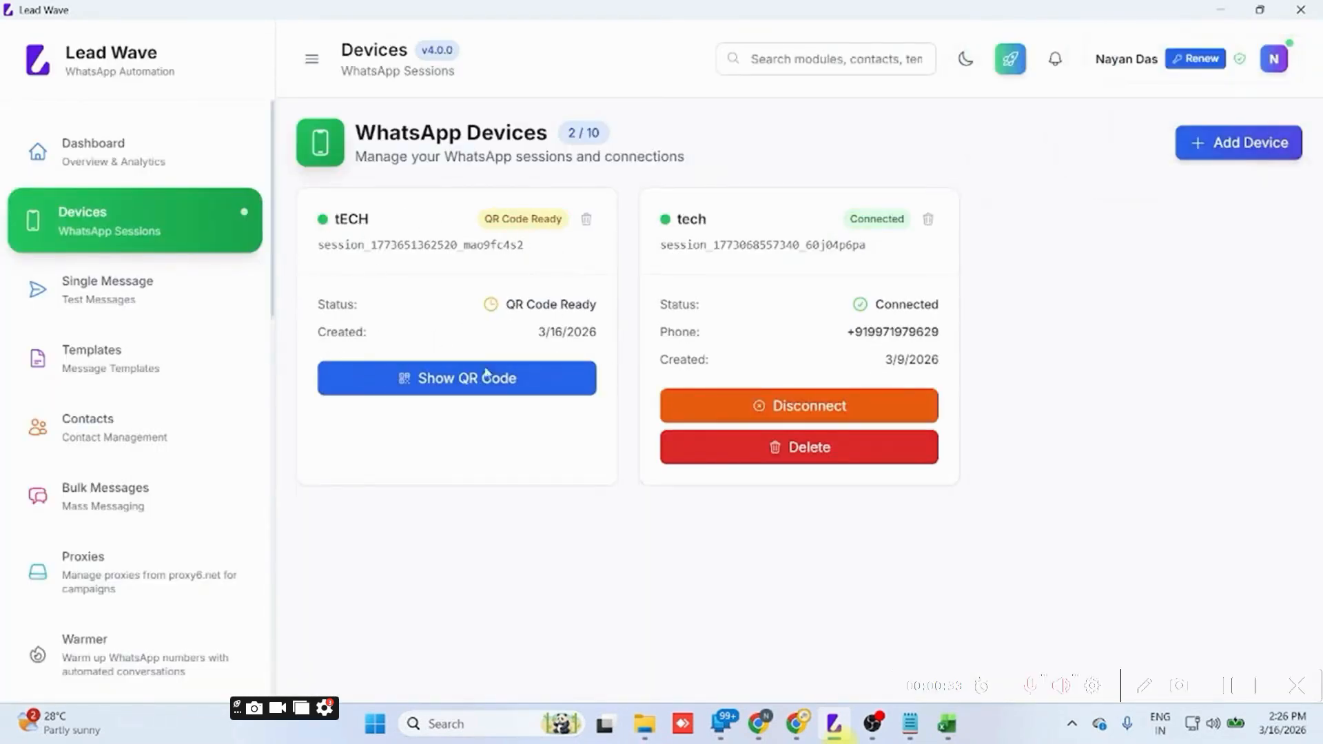
click(416, 379)
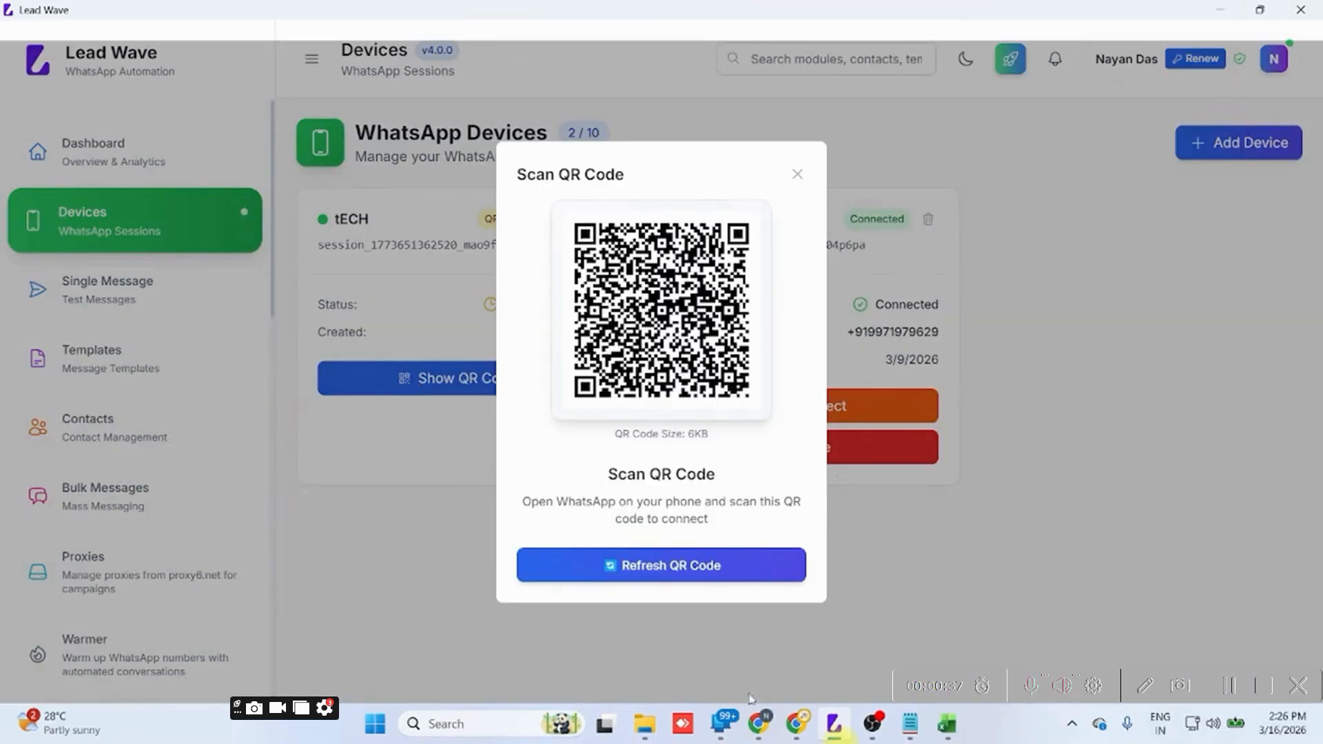
View WhatsApp's Linked devices page in the mirrored OnePlus 9R phone window, then close that window and the QR code.
click(720, 725)
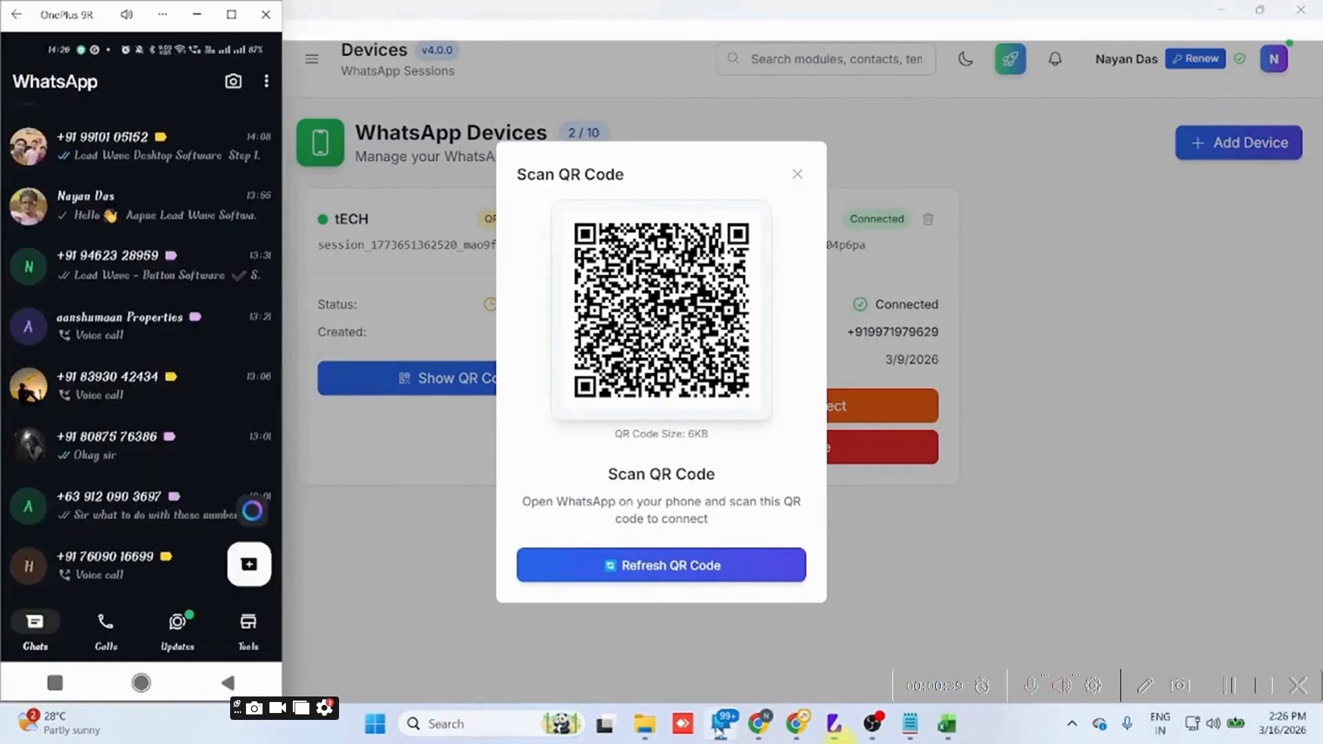
click(266, 83)
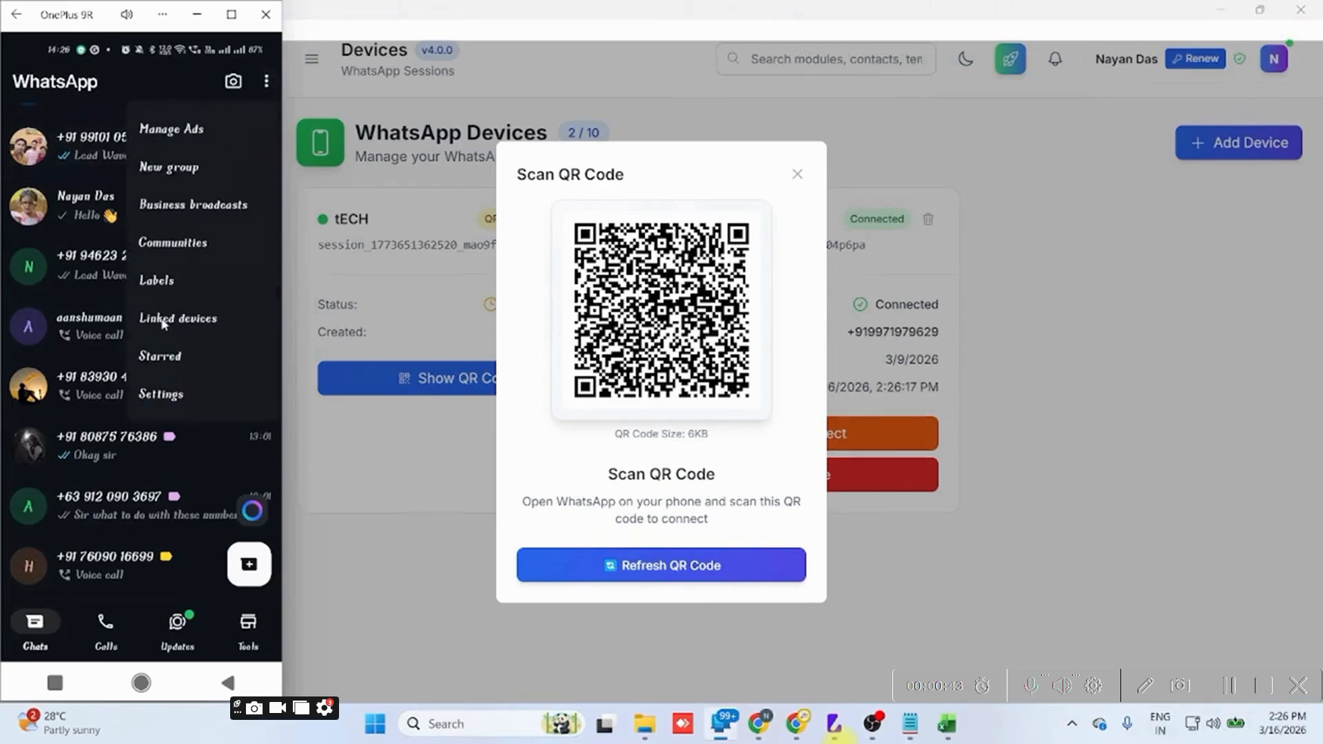
click(168, 315)
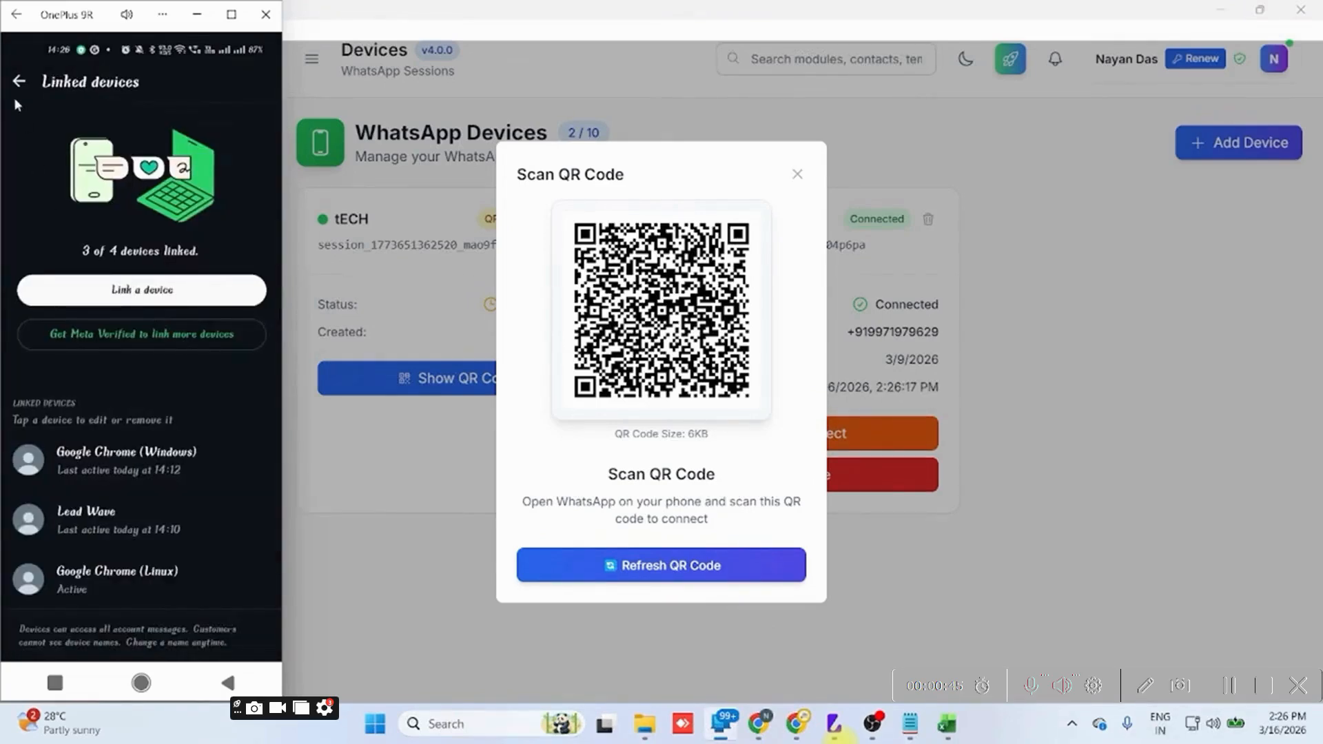
click(18, 82)
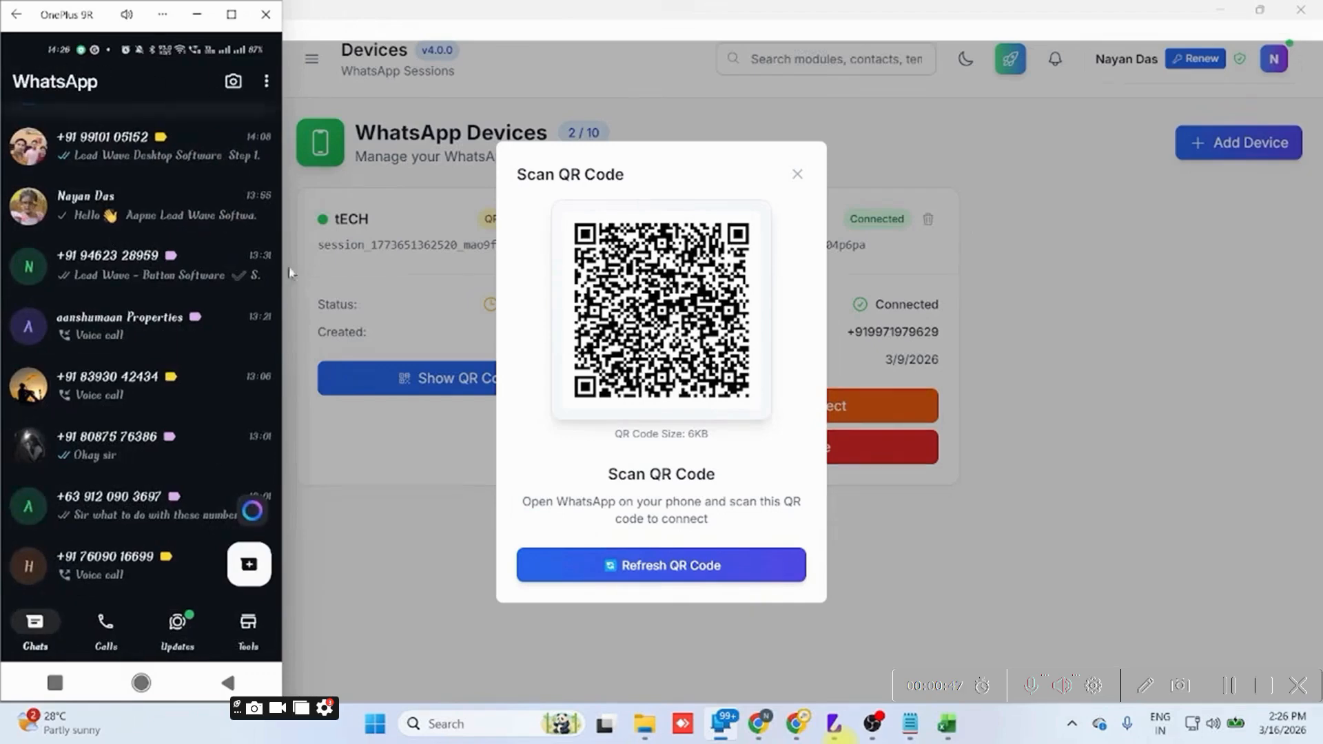
click(266, 14)
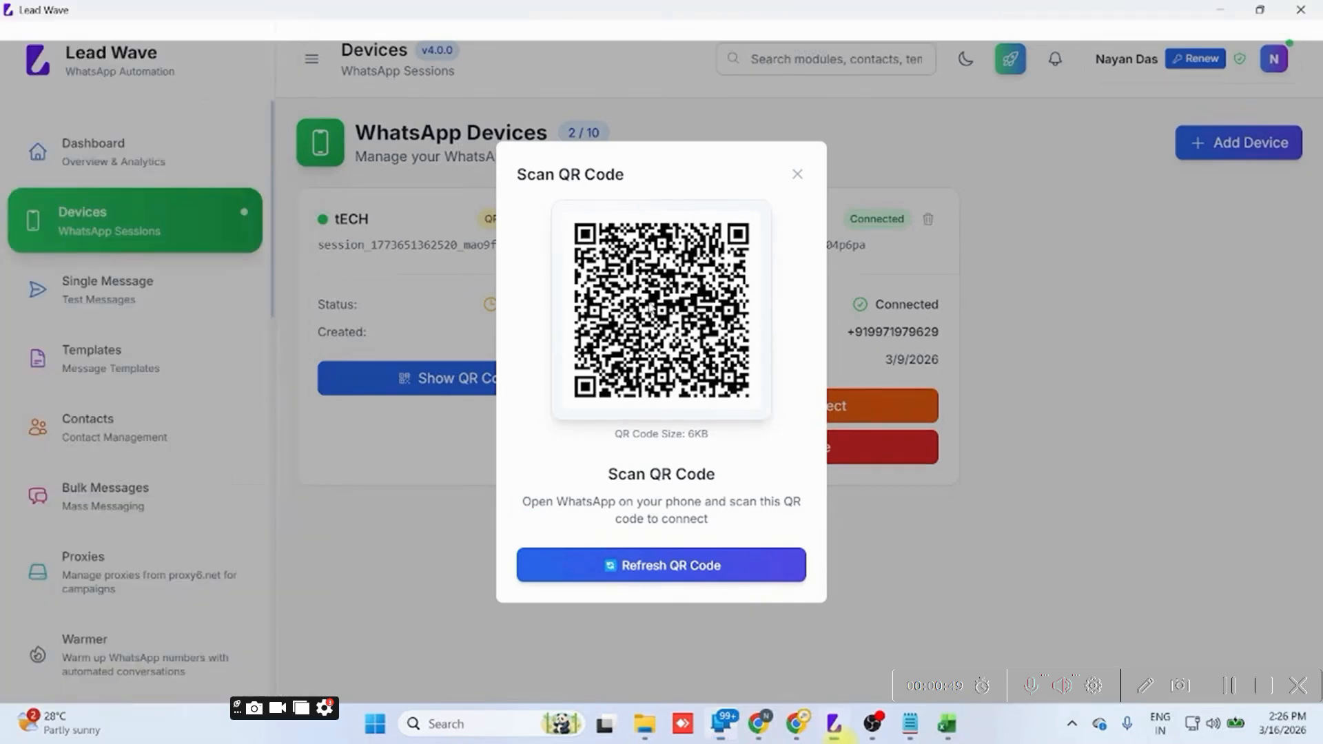
click(796, 176)
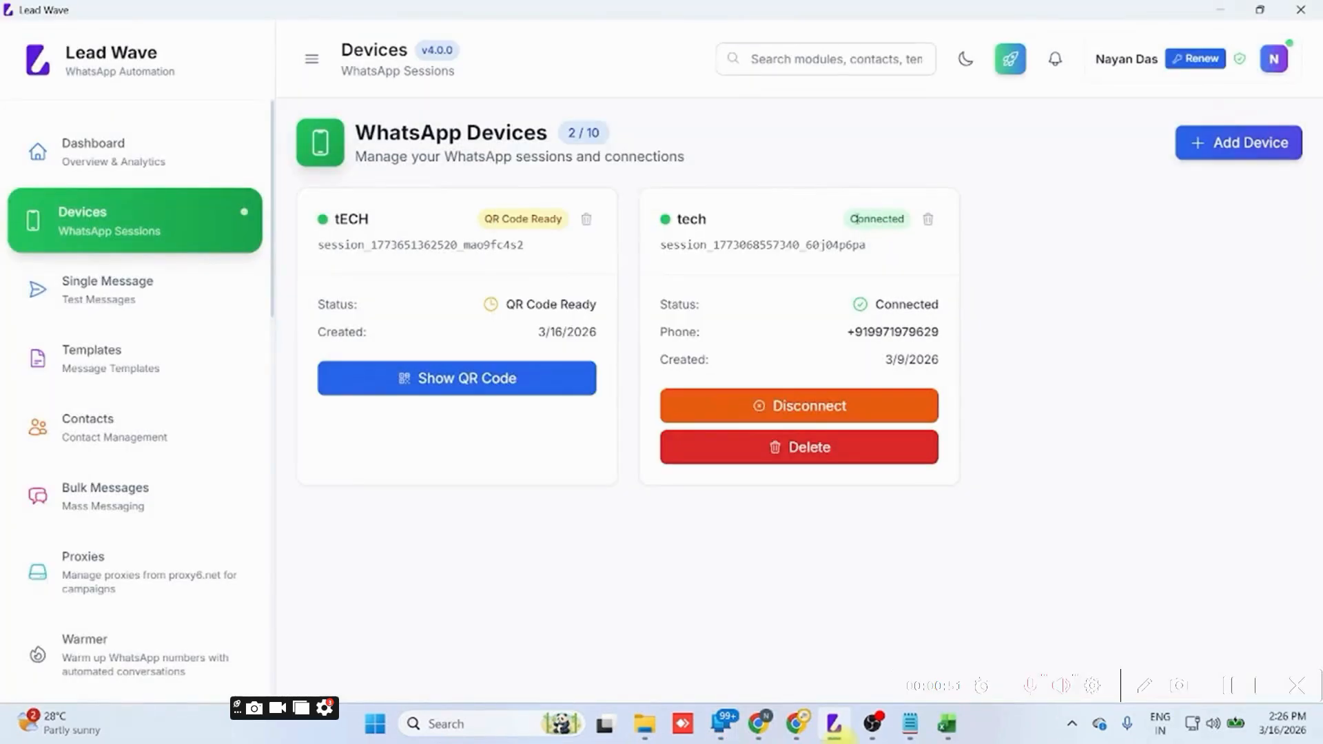
drag(869, 219, 883, 220)
click(881, 222)
drag(874, 325, 909, 331)
click(908, 331)
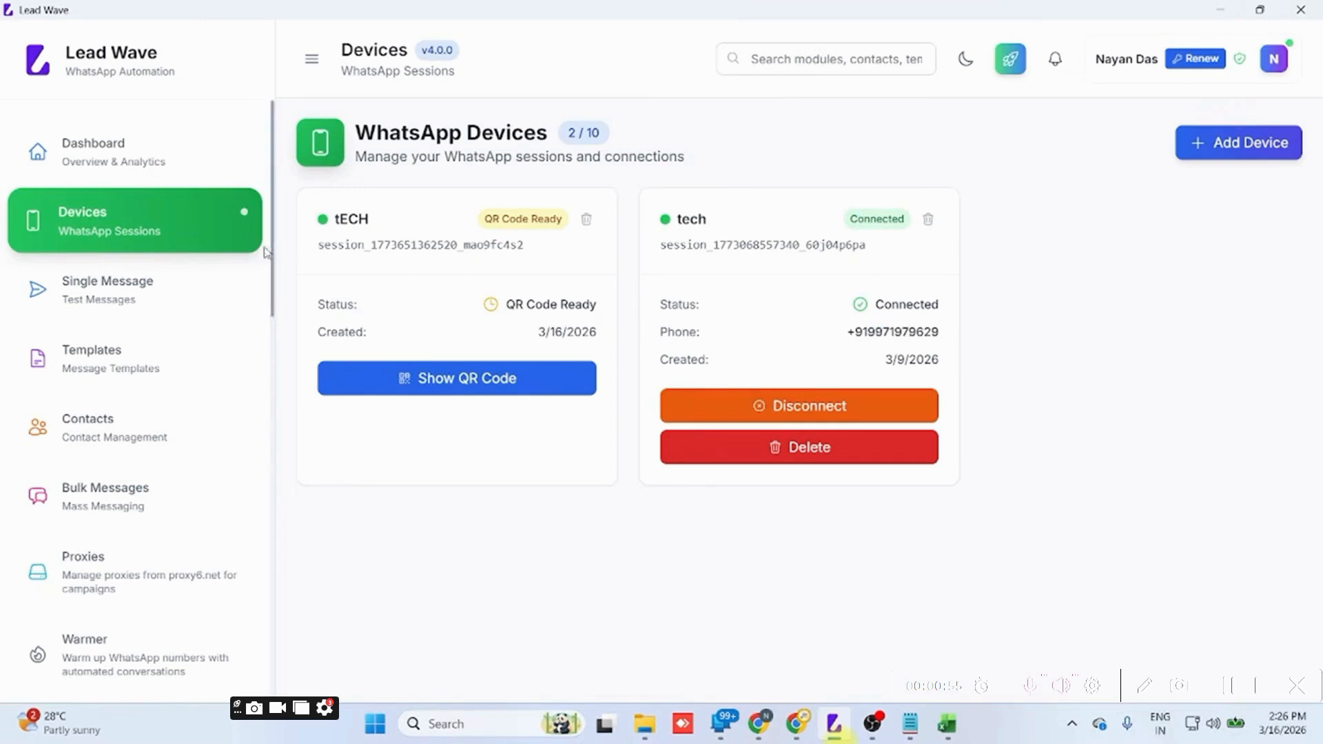
Examine the template types offered when creating a message template, then leave without making one.
click(128, 359)
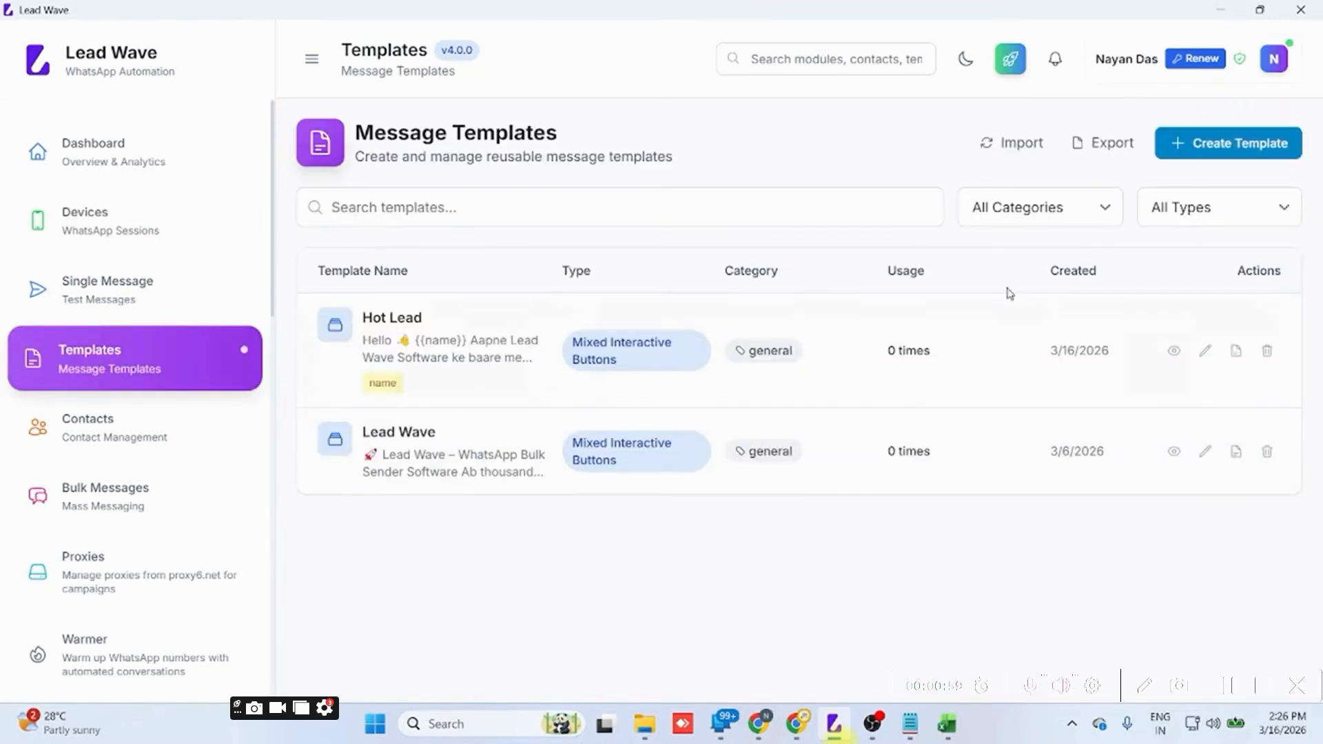
click(1237, 145)
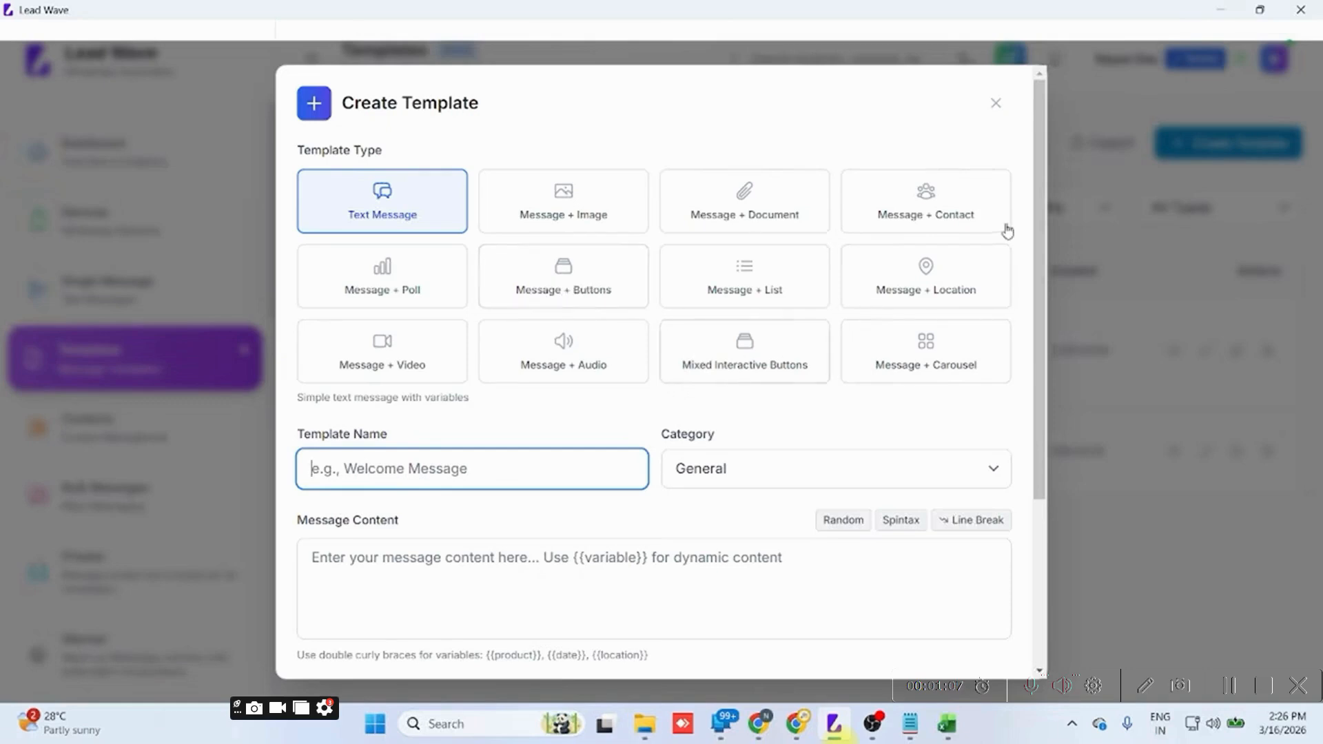
click(994, 108)
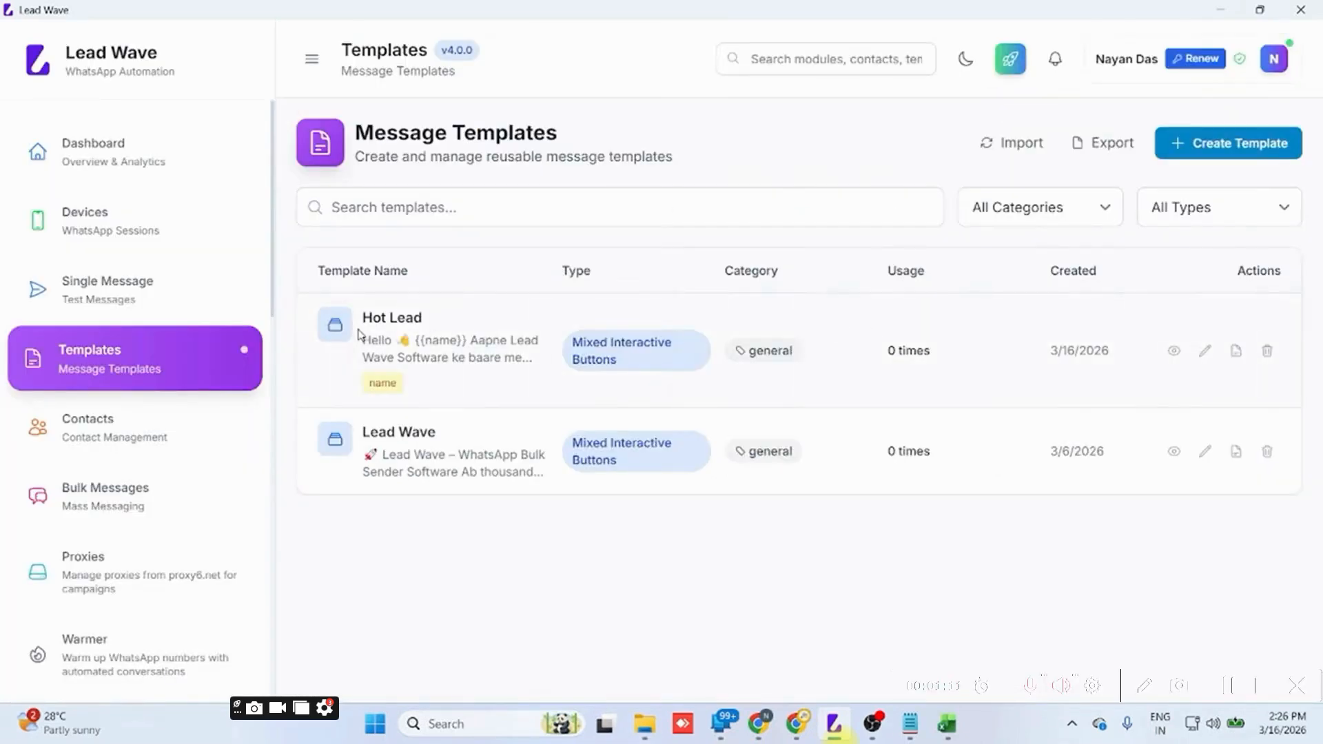
Start a new contact group and name it Hot Lead.
click(116, 420)
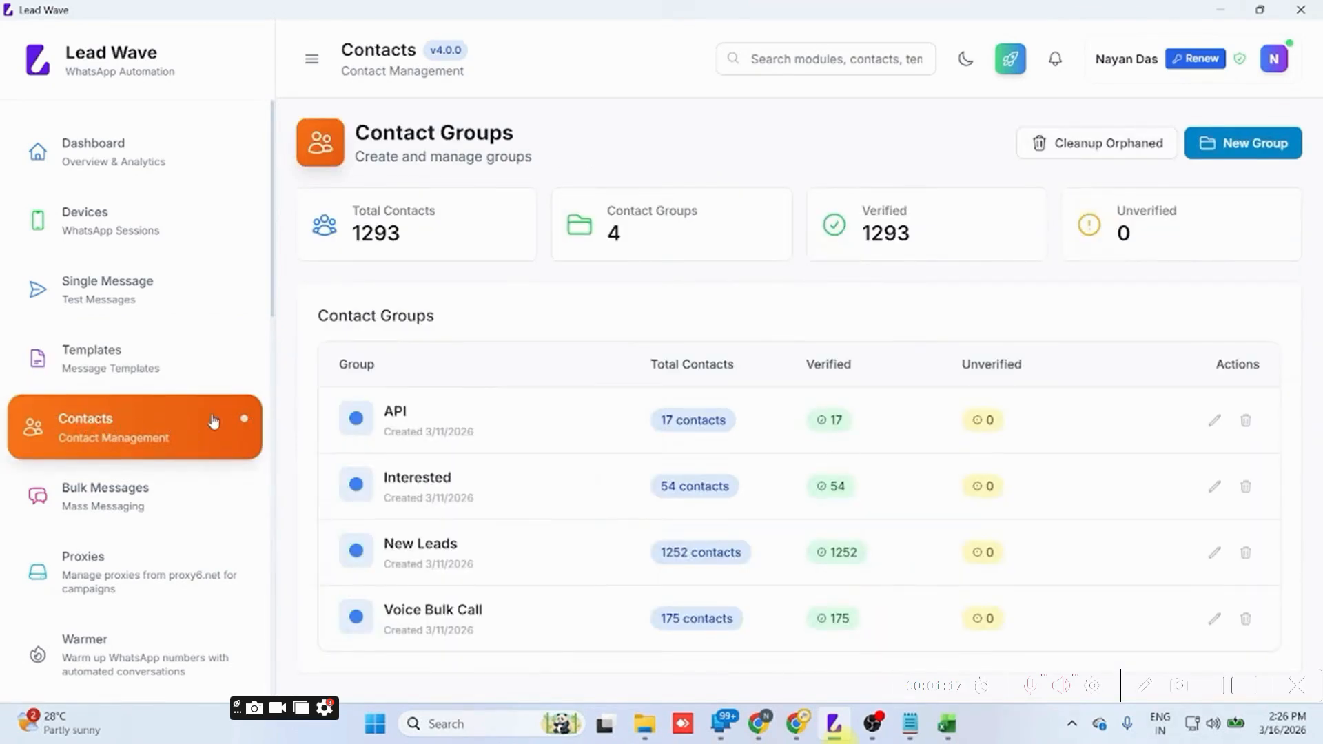
click(1232, 158)
click(605, 283)
text(H)
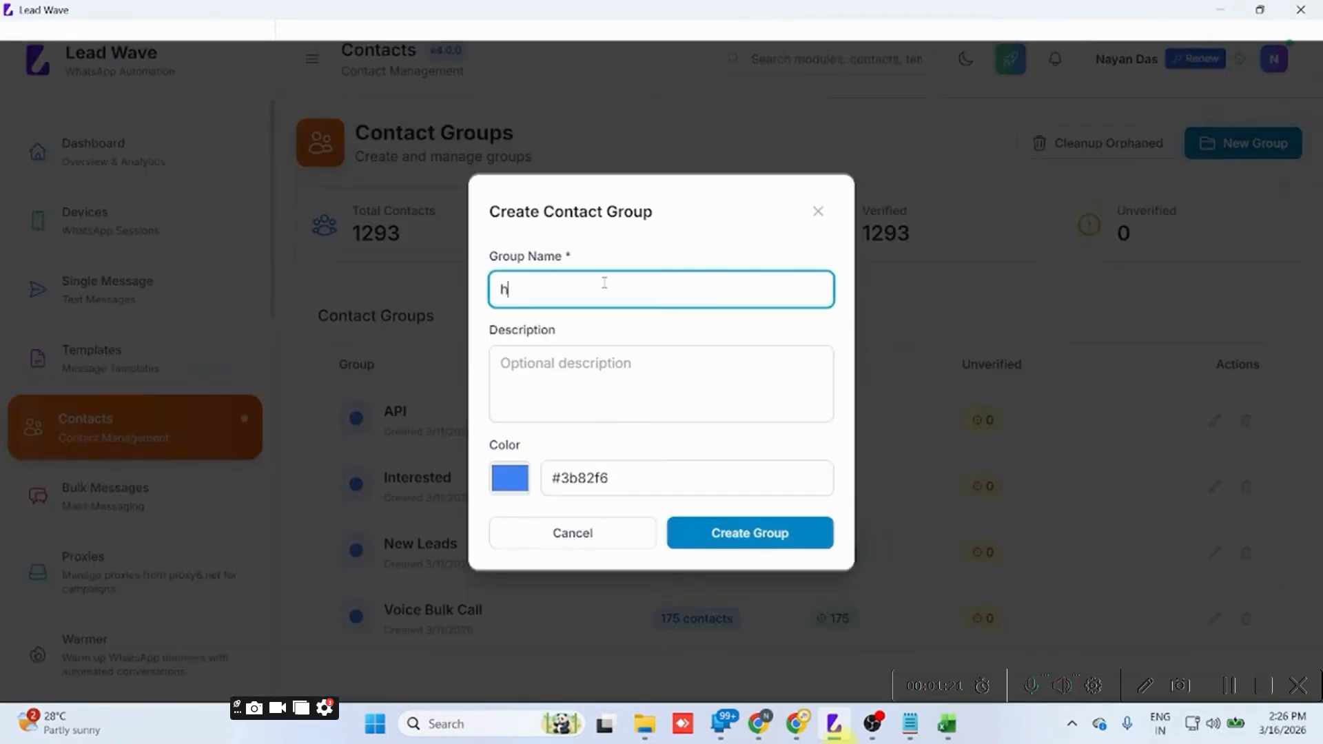
key(BackSpace)
key(Caps_Lock)
text(Hot L)
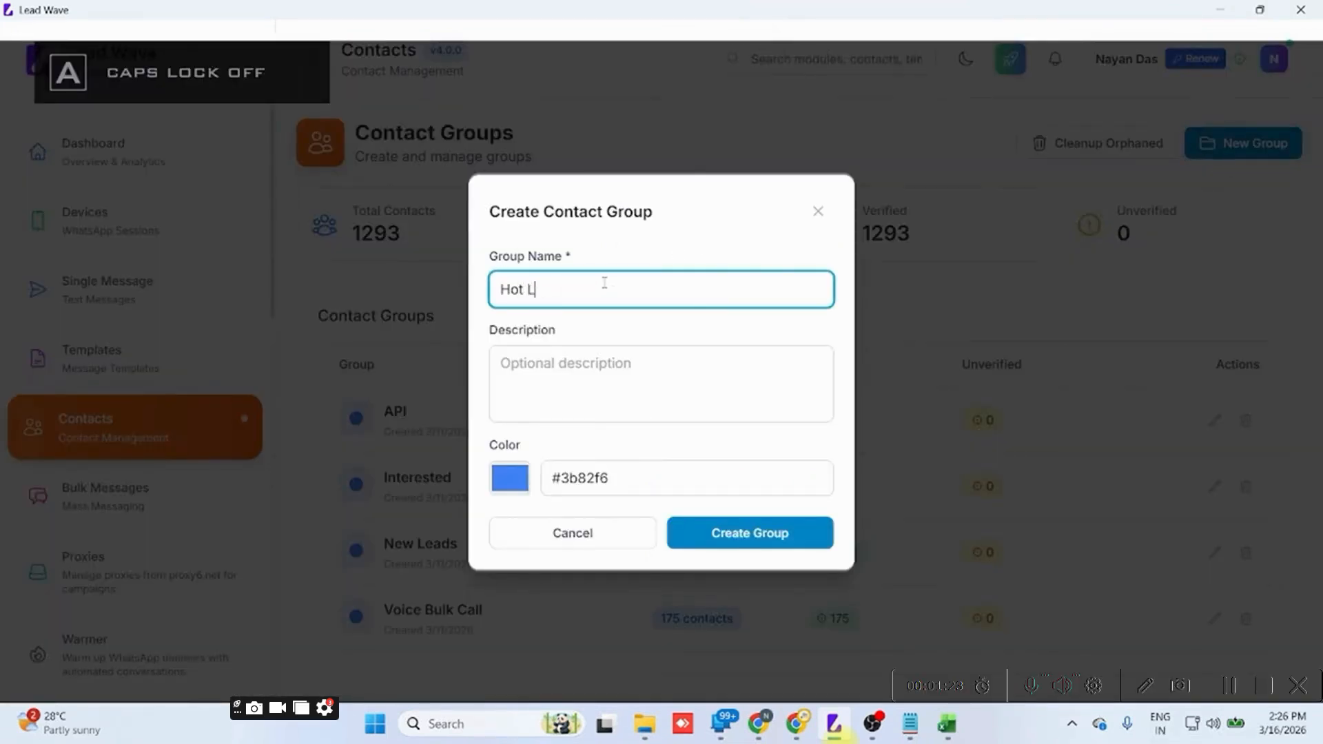
text(ead)
Set the group's color to red (#ff0000) and create the group.
click(510, 477)
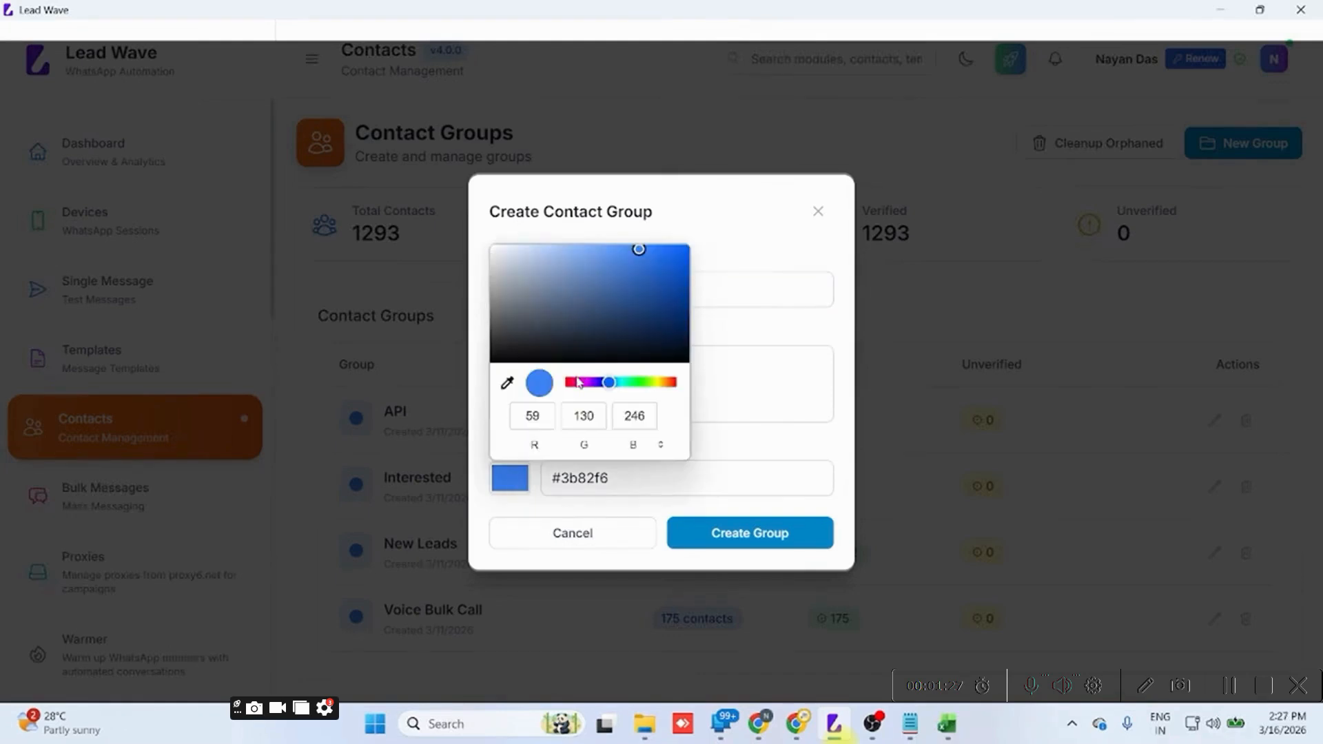
click(577, 386)
drag(576, 386, 562, 384)
drag(682, 250, 700, 232)
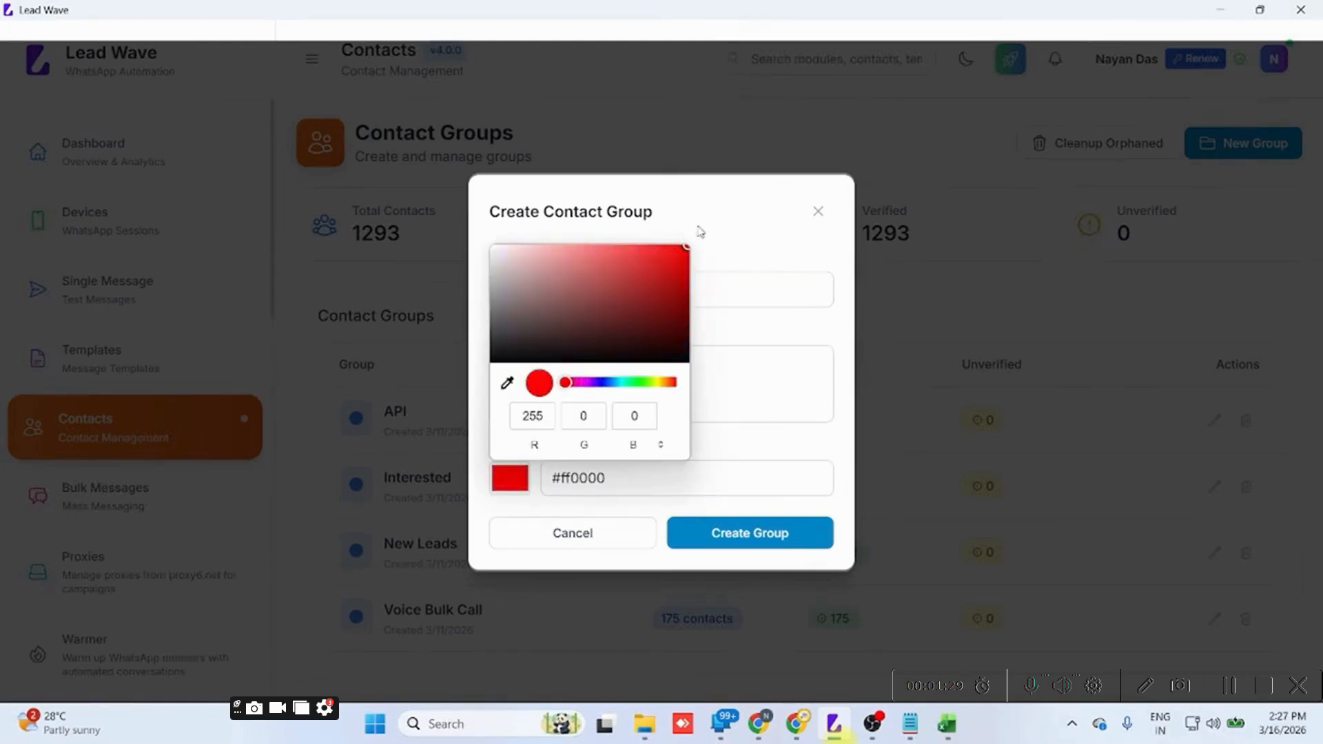
click(717, 535)
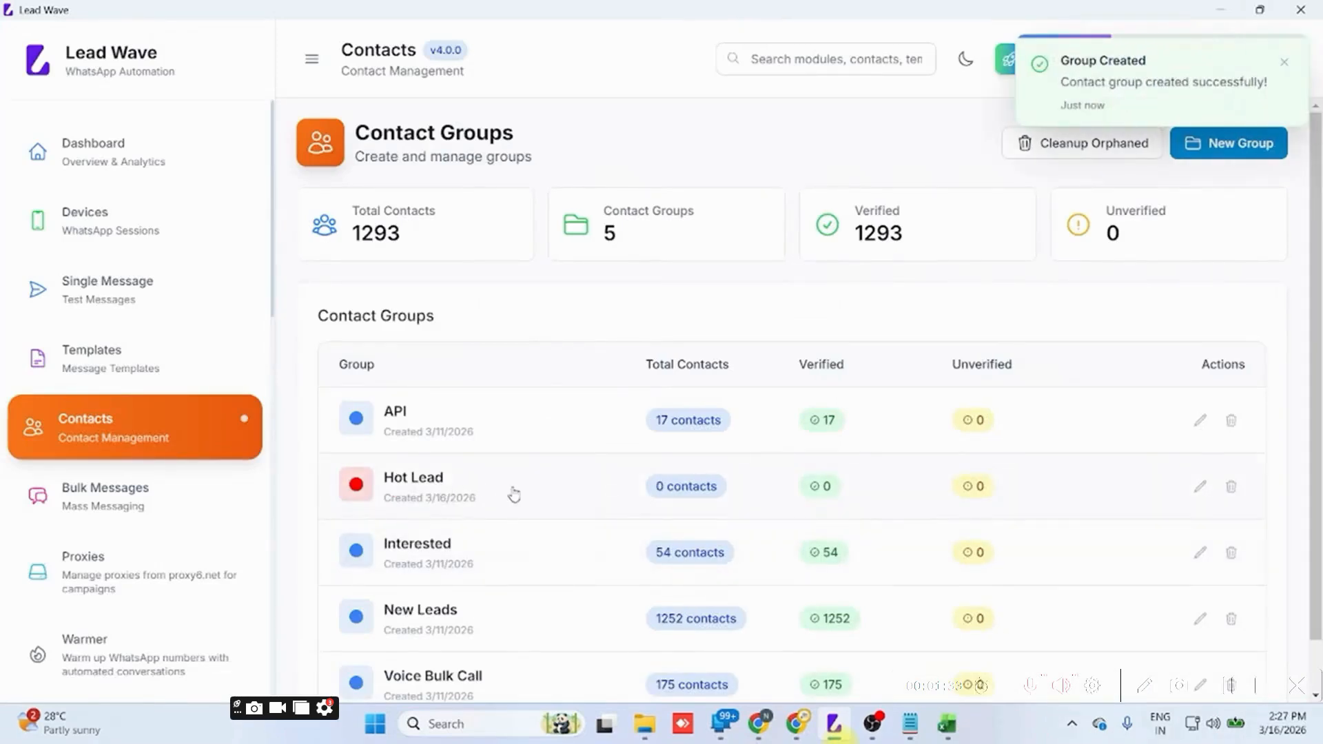
Add the WhatsApp numbers from cells A2:A15 of the open Excel sheet to the Hot Lead group by pasting them one per line.
click(514, 494)
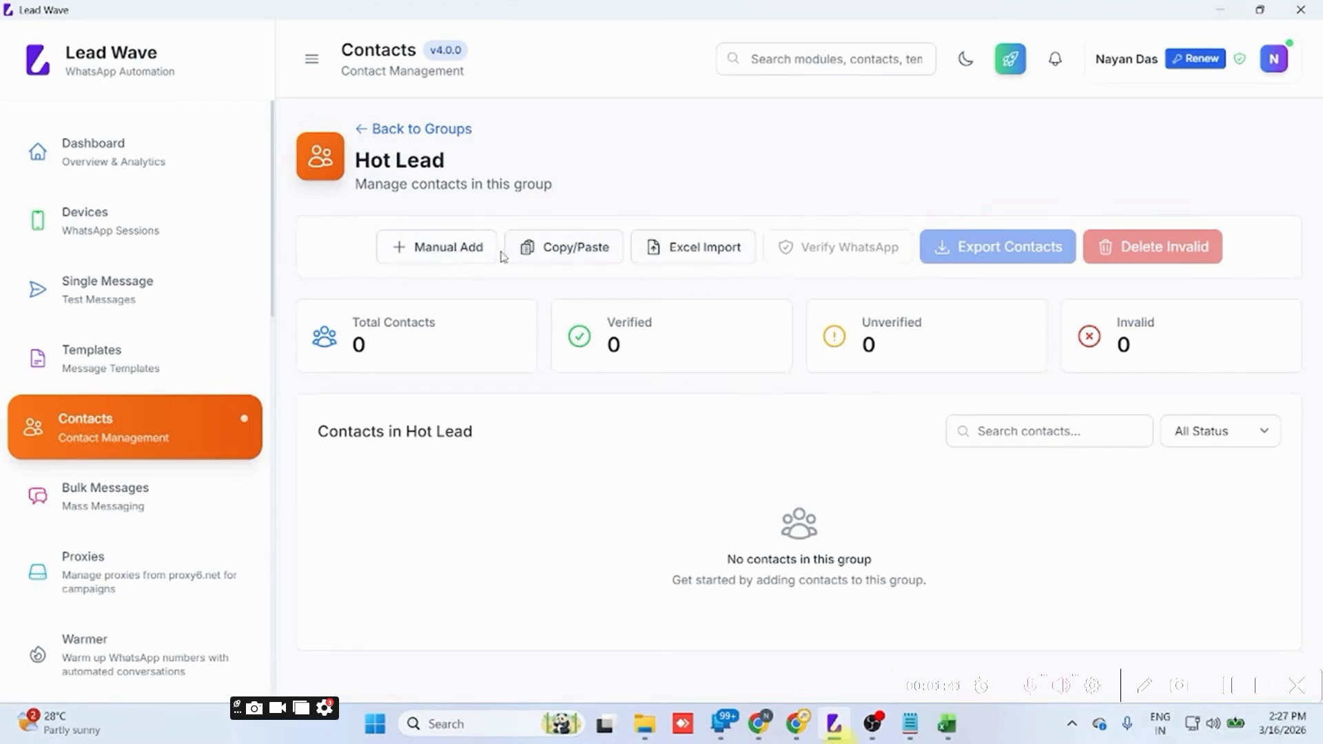
click(562, 261)
click(559, 363)
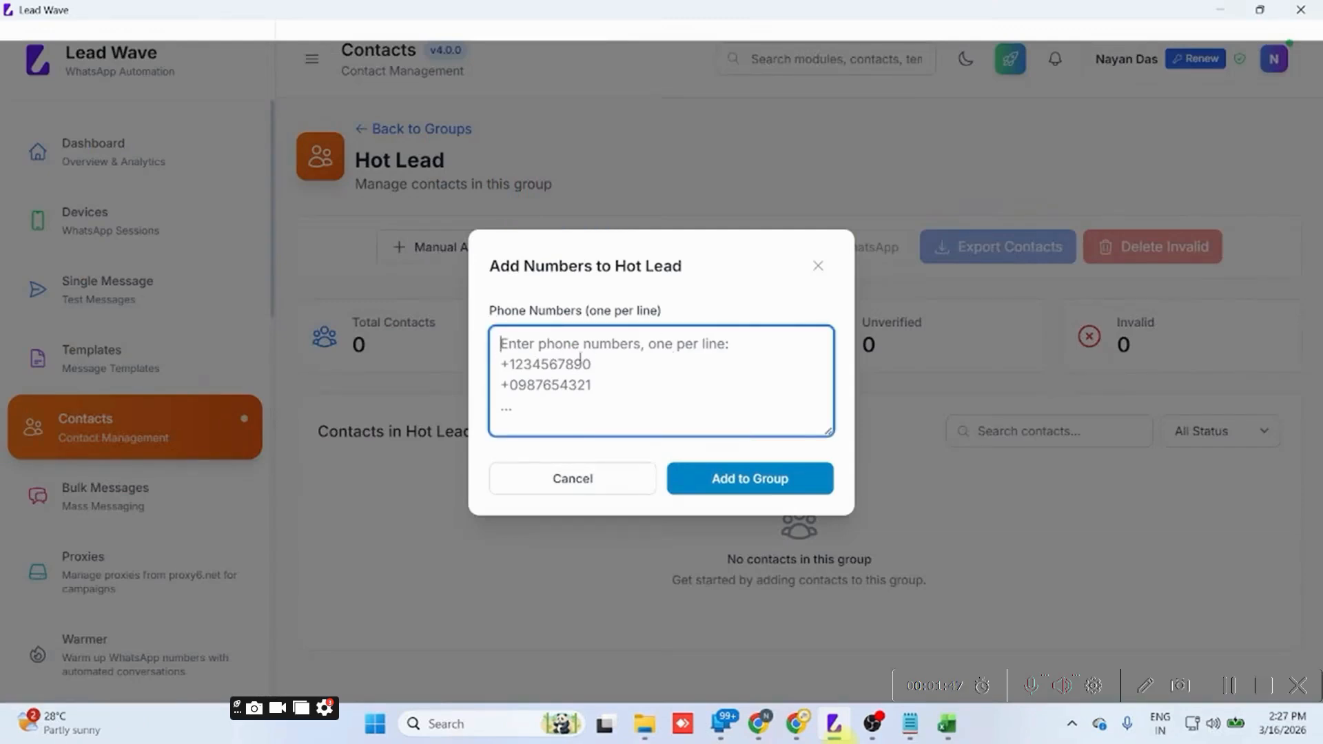
click(947, 723)
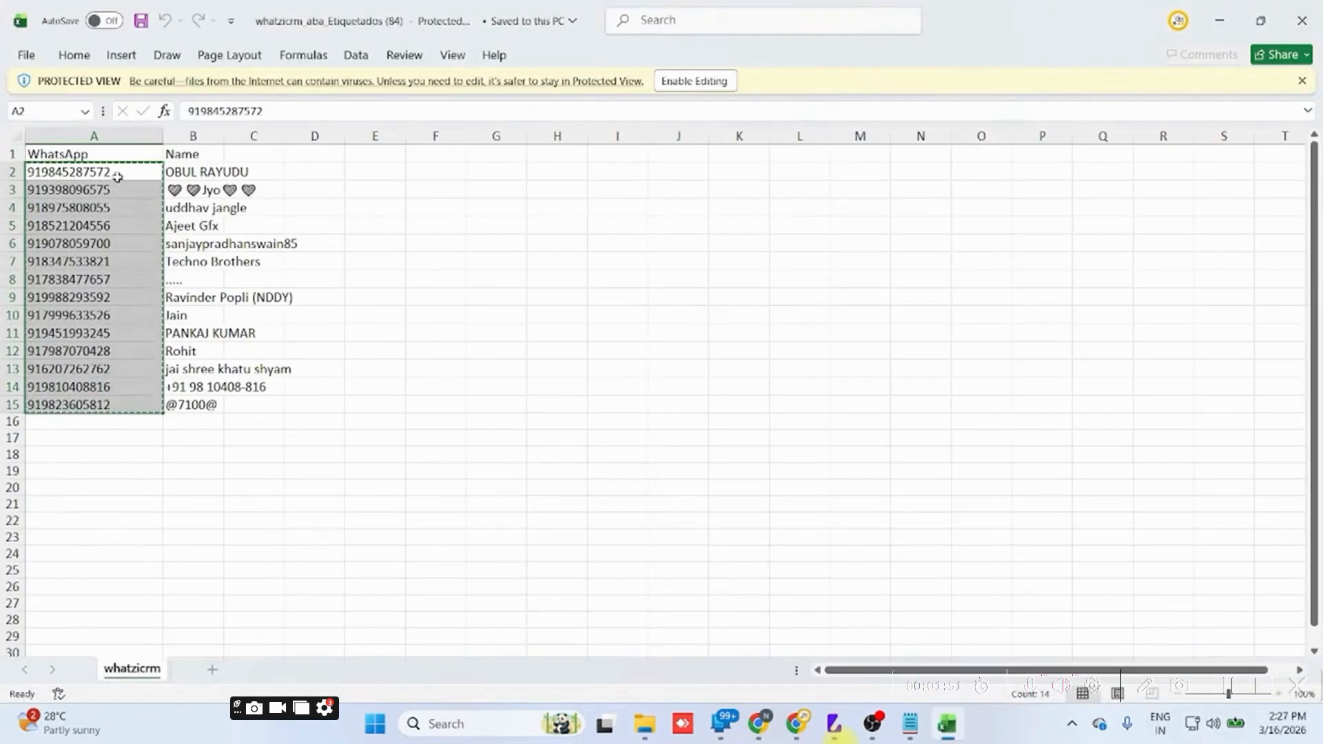
drag(118, 174, 103, 404)
key(ctrl+c)
key(alt+Tab)
key(ctrl+v)
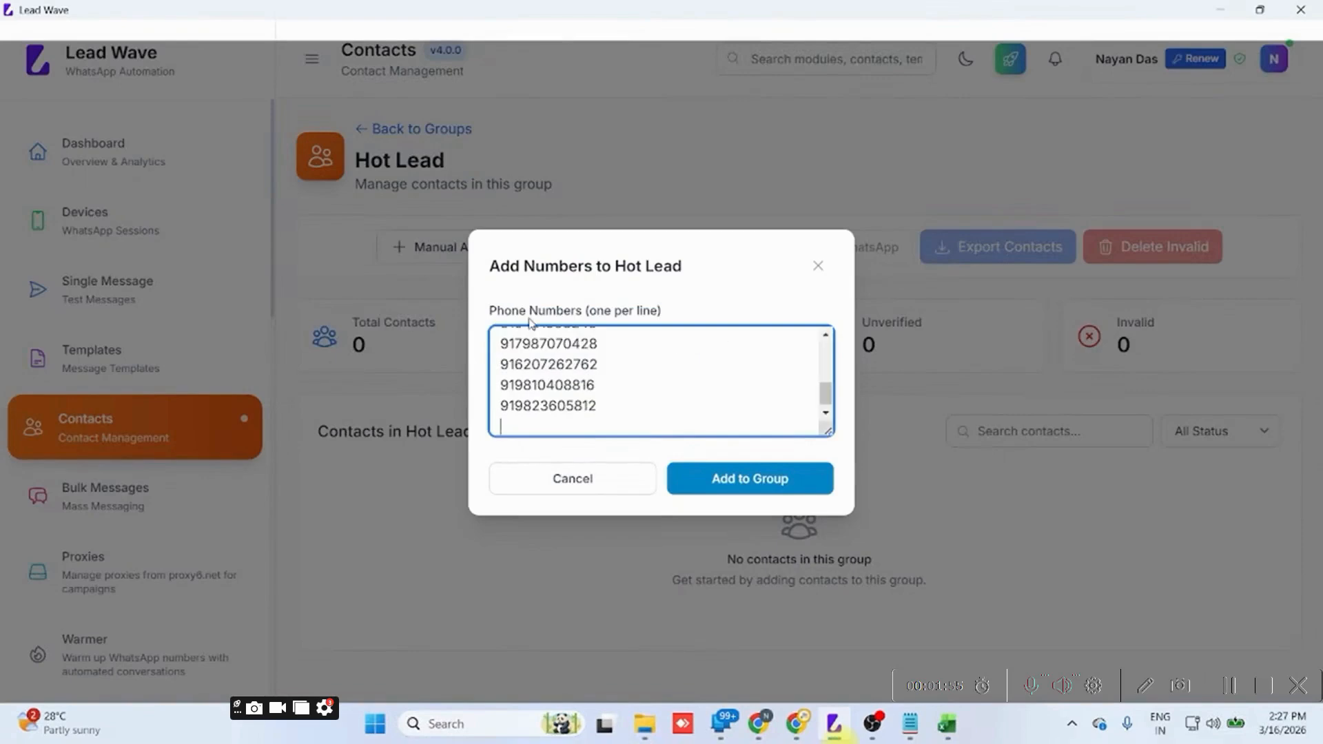
click(744, 478)
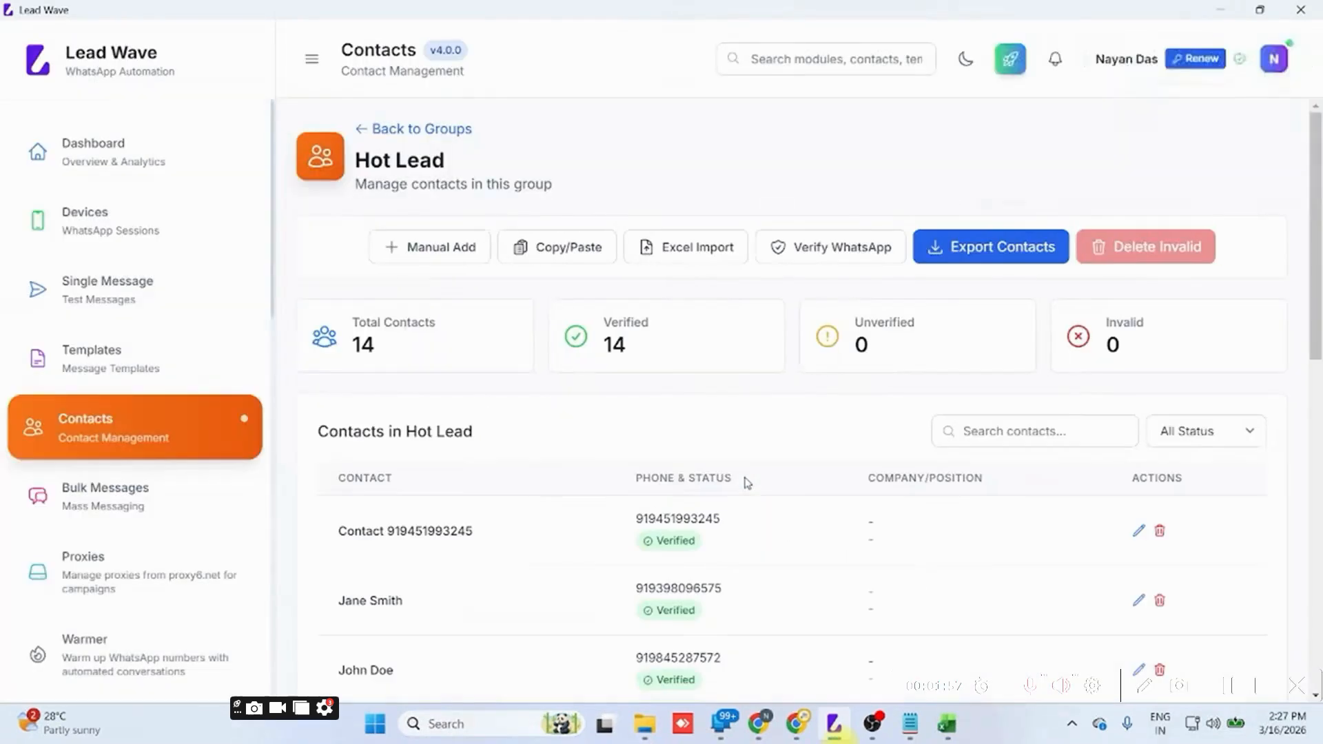
Look through the contacts in the Hot Lead group and their verification status.
scroll(746, 482, down, 10)
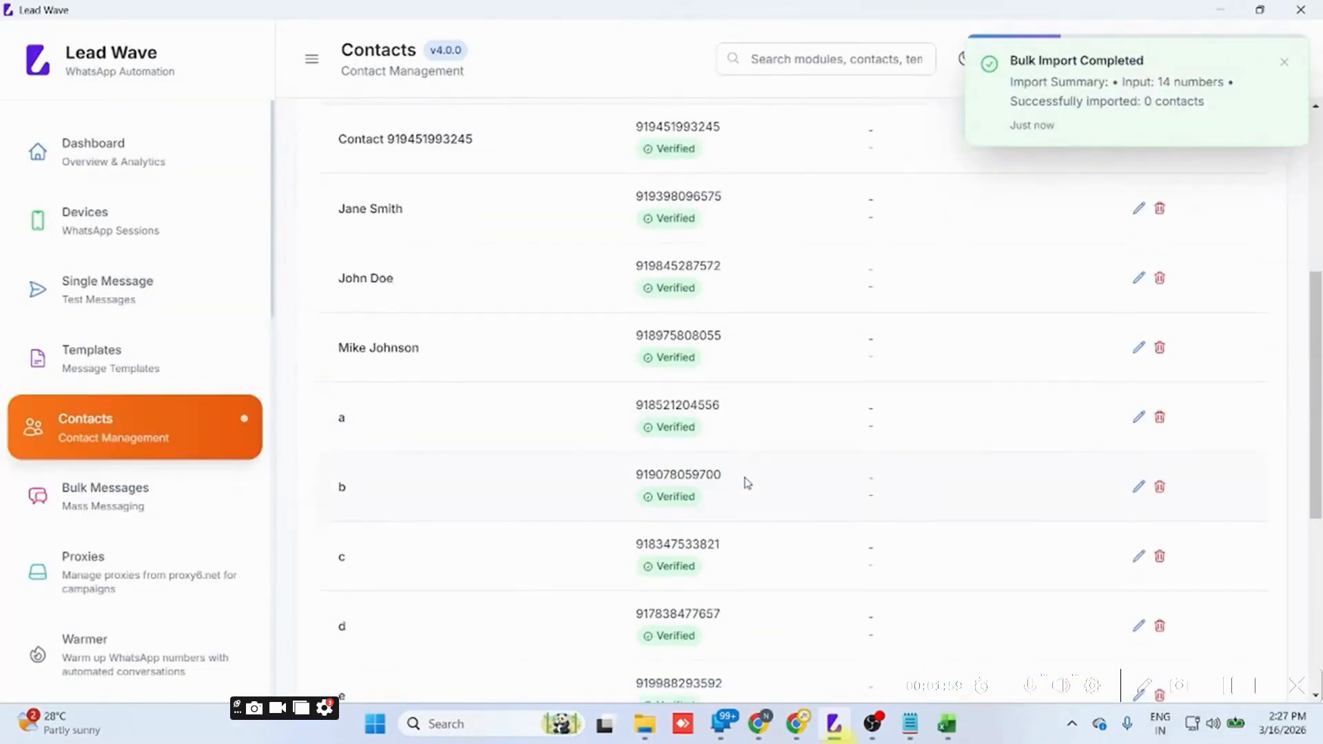
scroll(699, 218, up, 8)
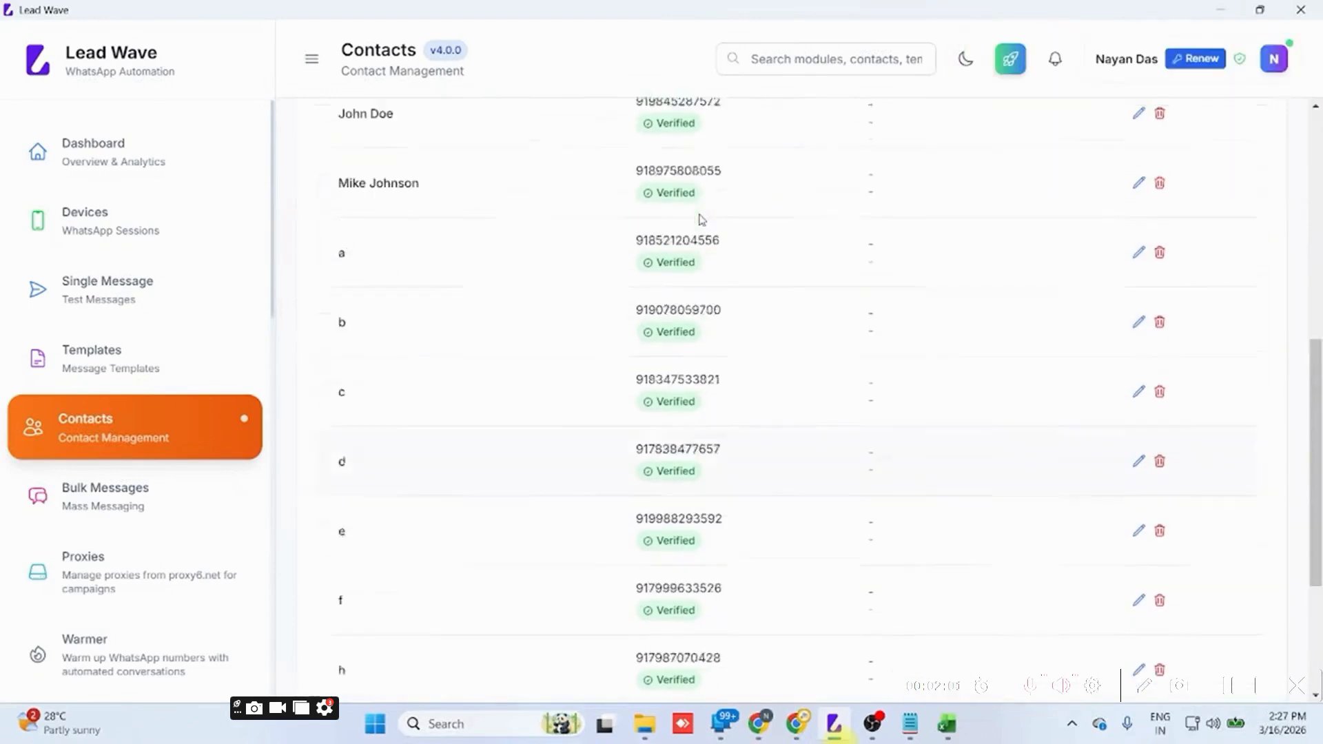
scroll(700, 217, up, 2)
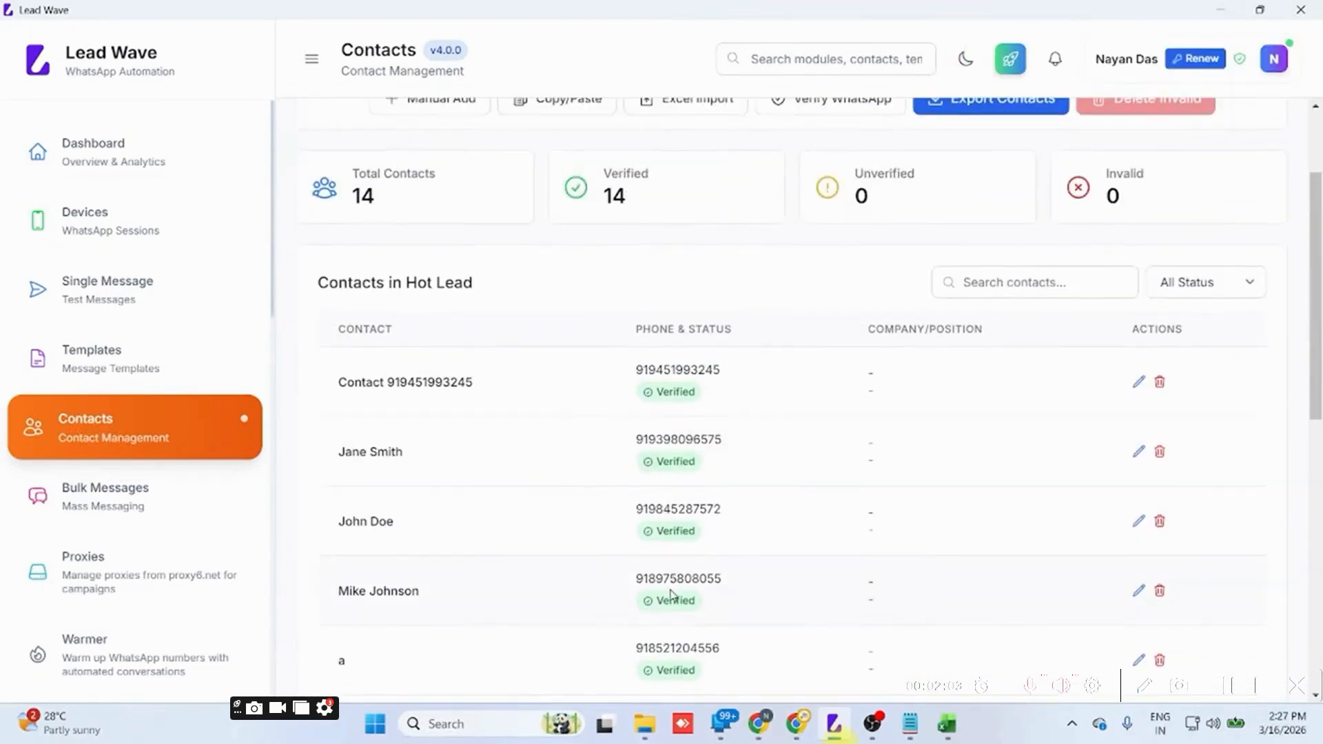
scroll(671, 594, up, 1)
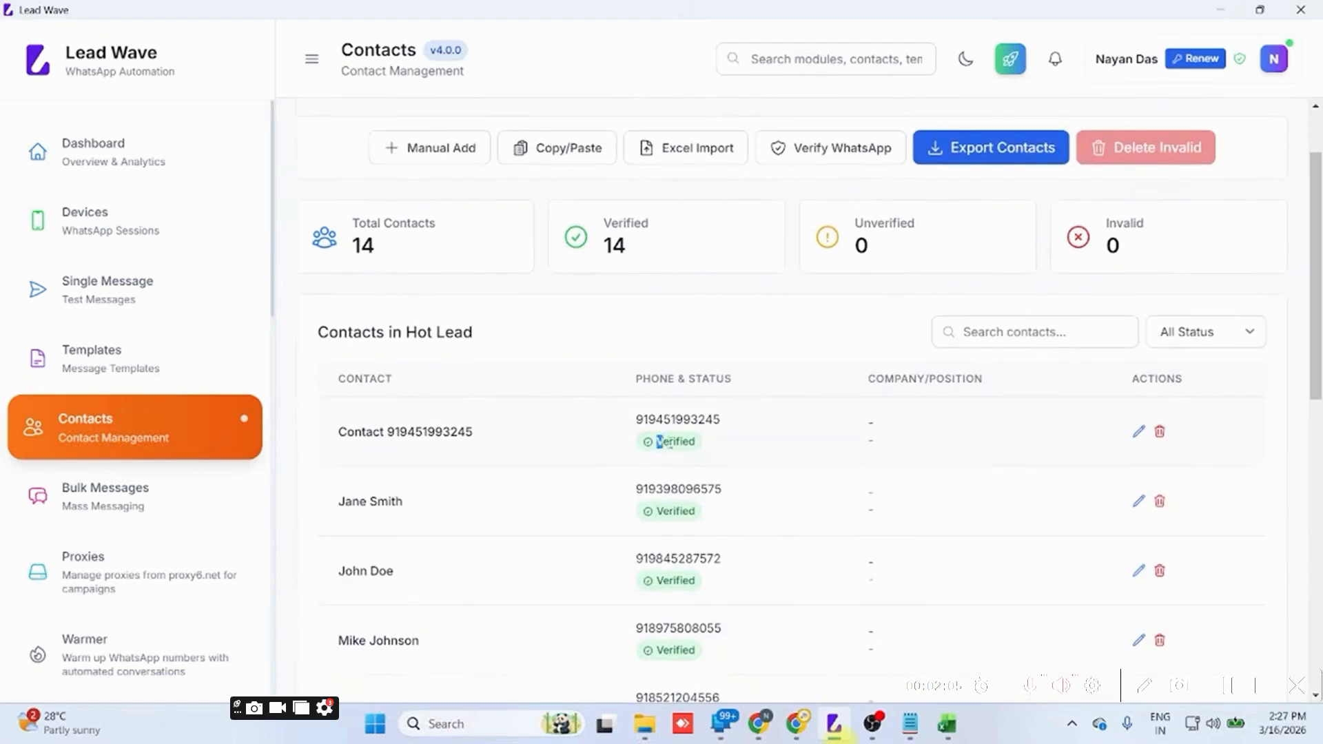
scroll(682, 442, up, 1)
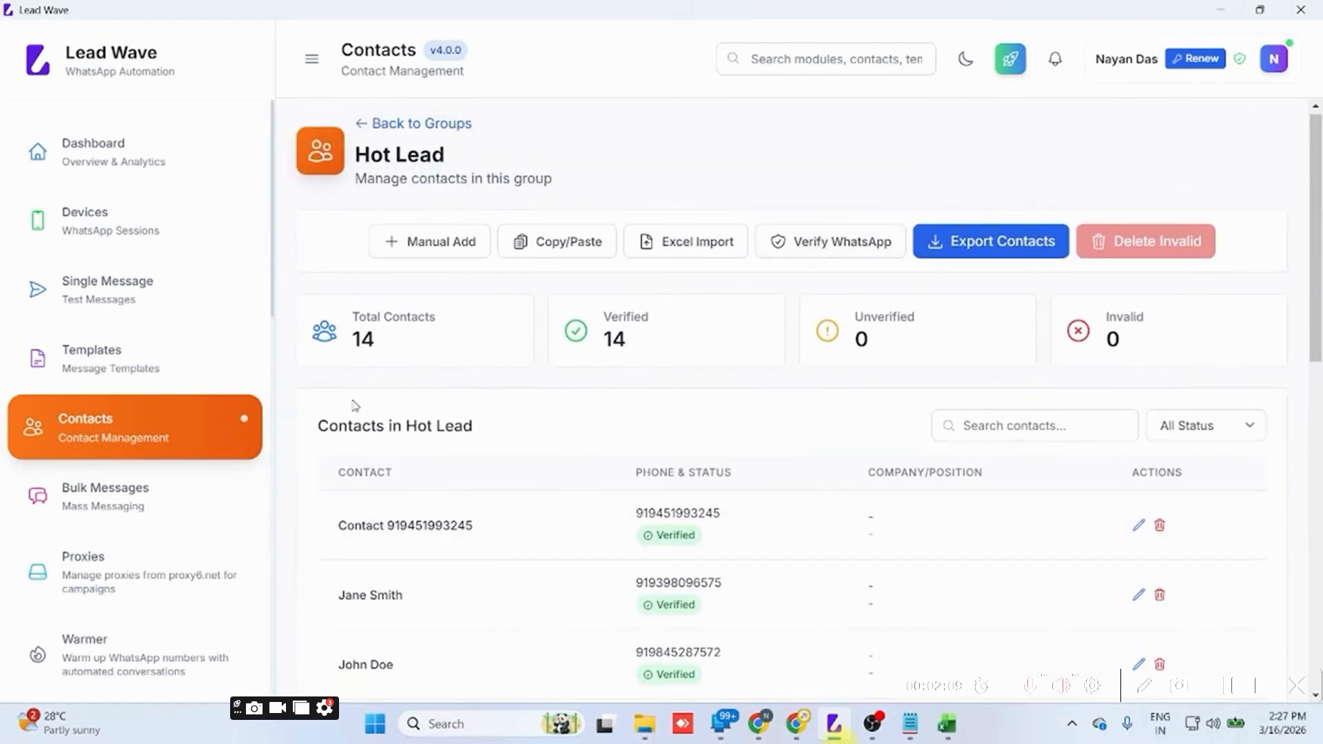
Start a new bulk message campaign named Hot Lead and select the tech WhatsApp session for sending.
click(107, 499)
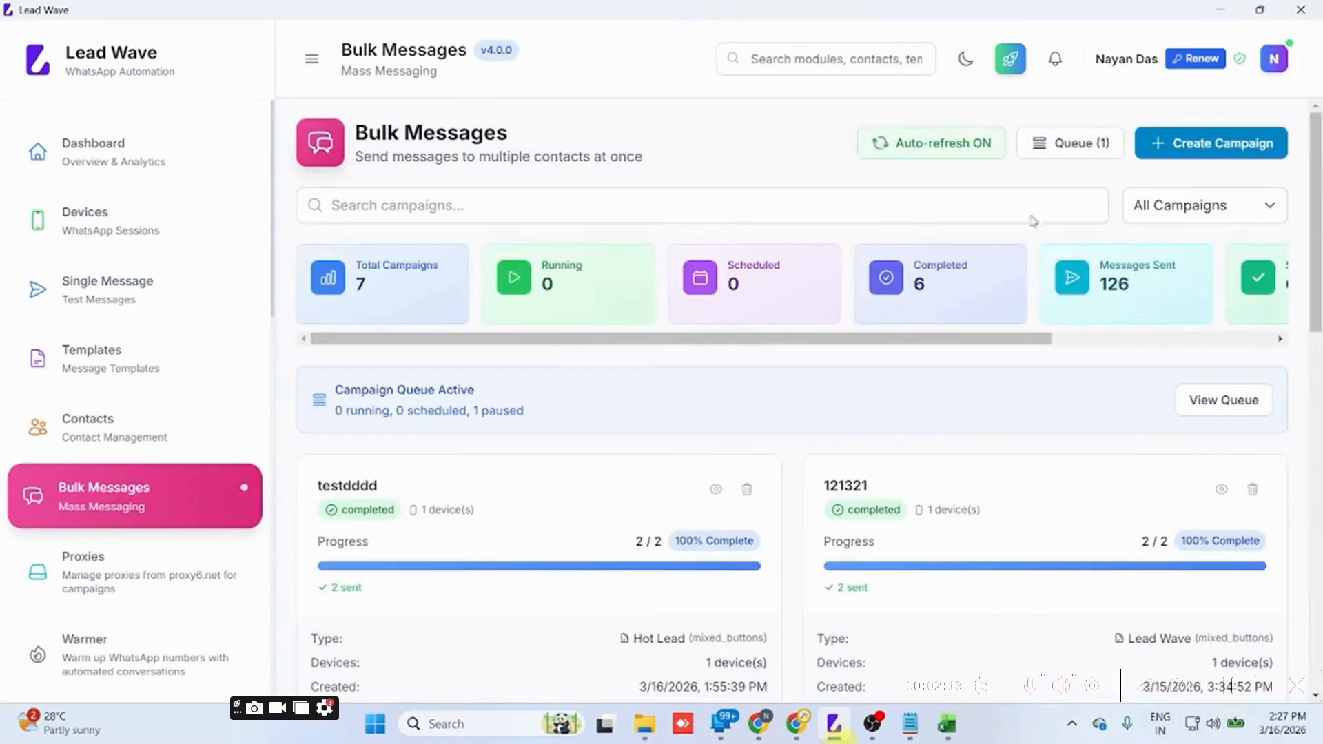
click(1177, 148)
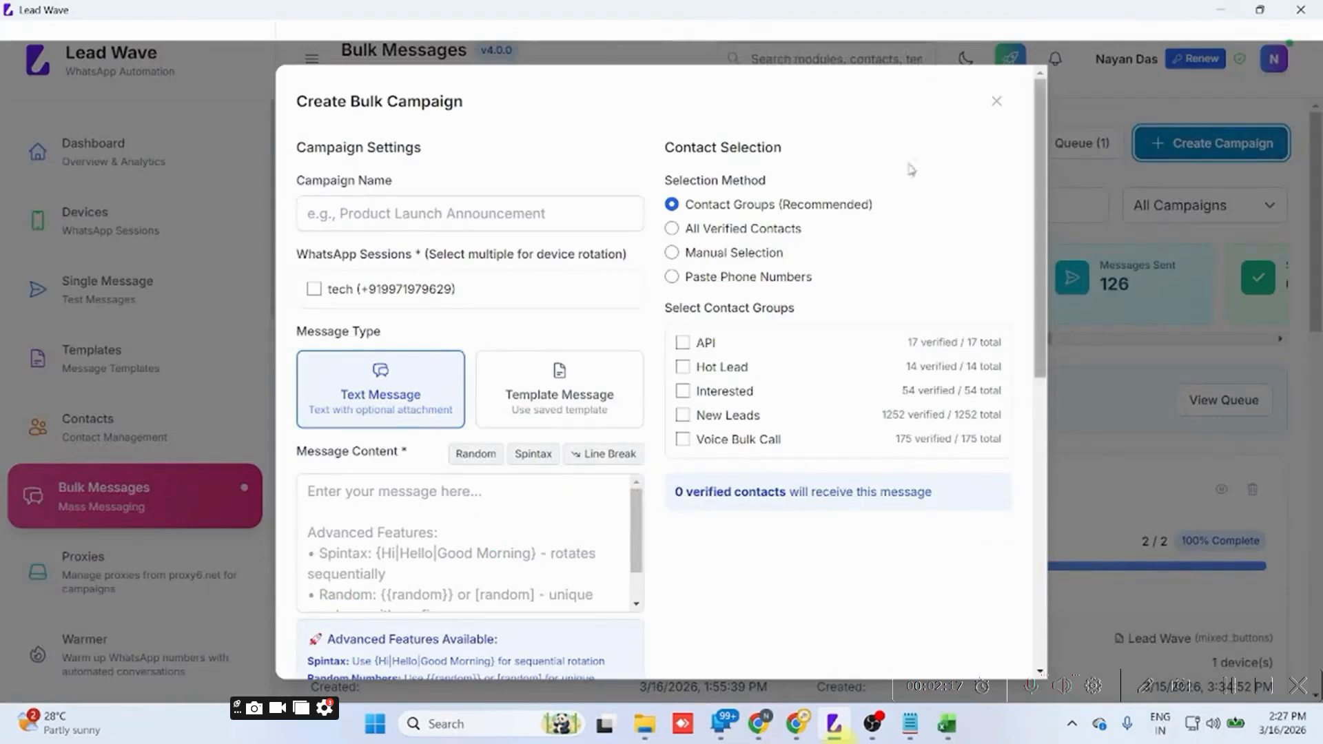
click(537, 221)
text(Hot)
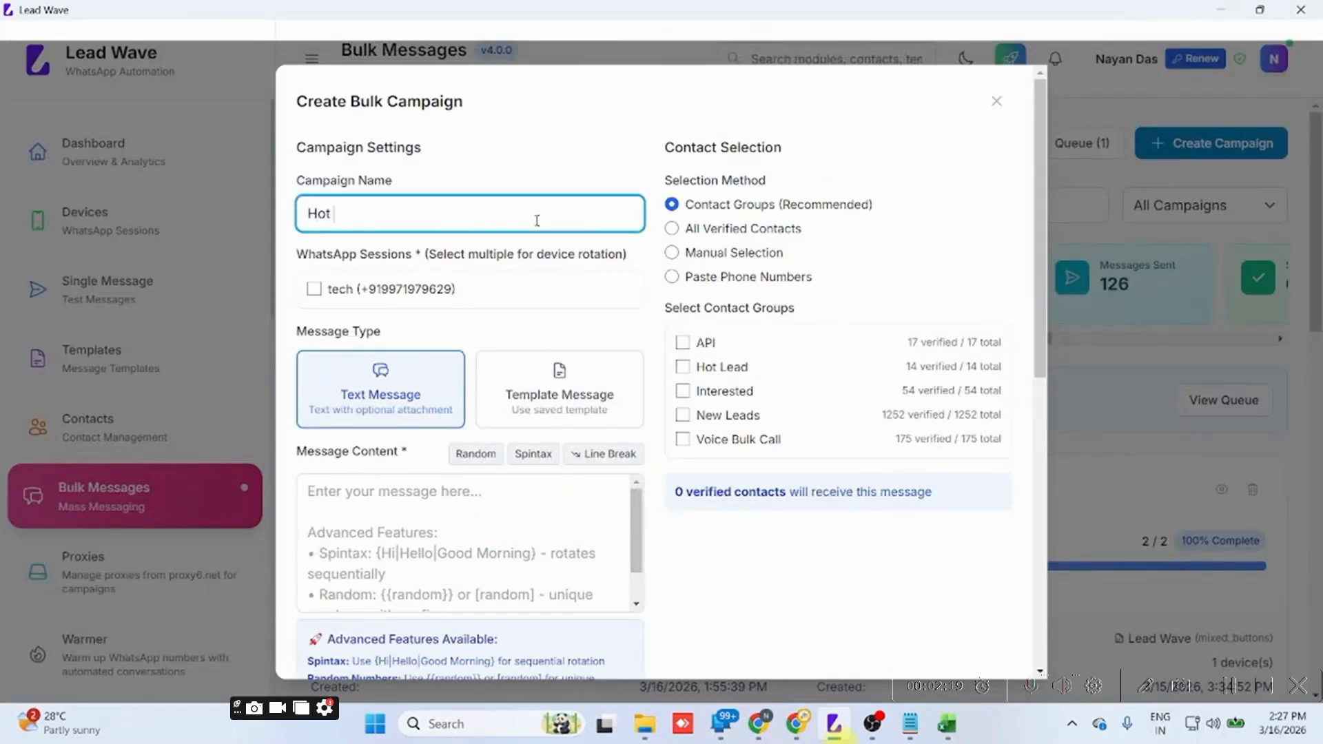
text( Lead)
click(314, 290)
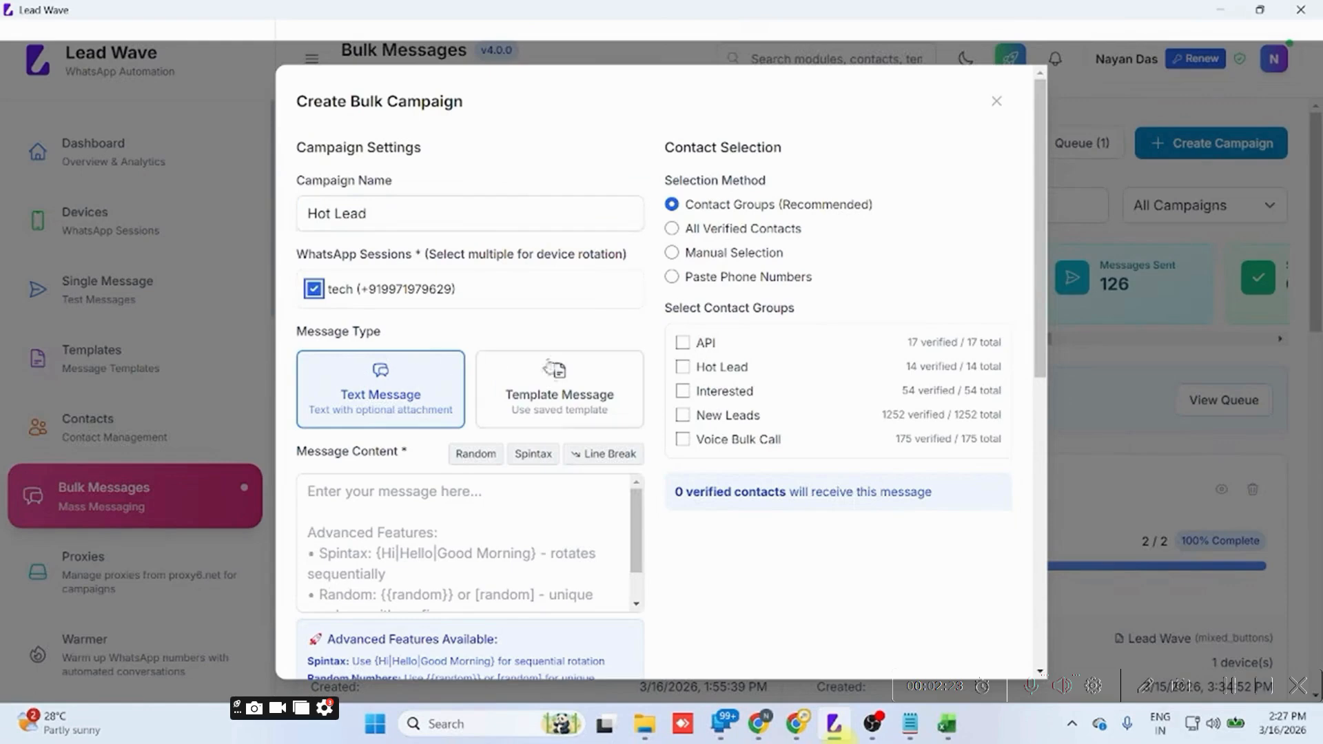
Load the saved Hot Lead template as the campaign's message and delete the {{name}} placeholder from its greeting.
click(558, 375)
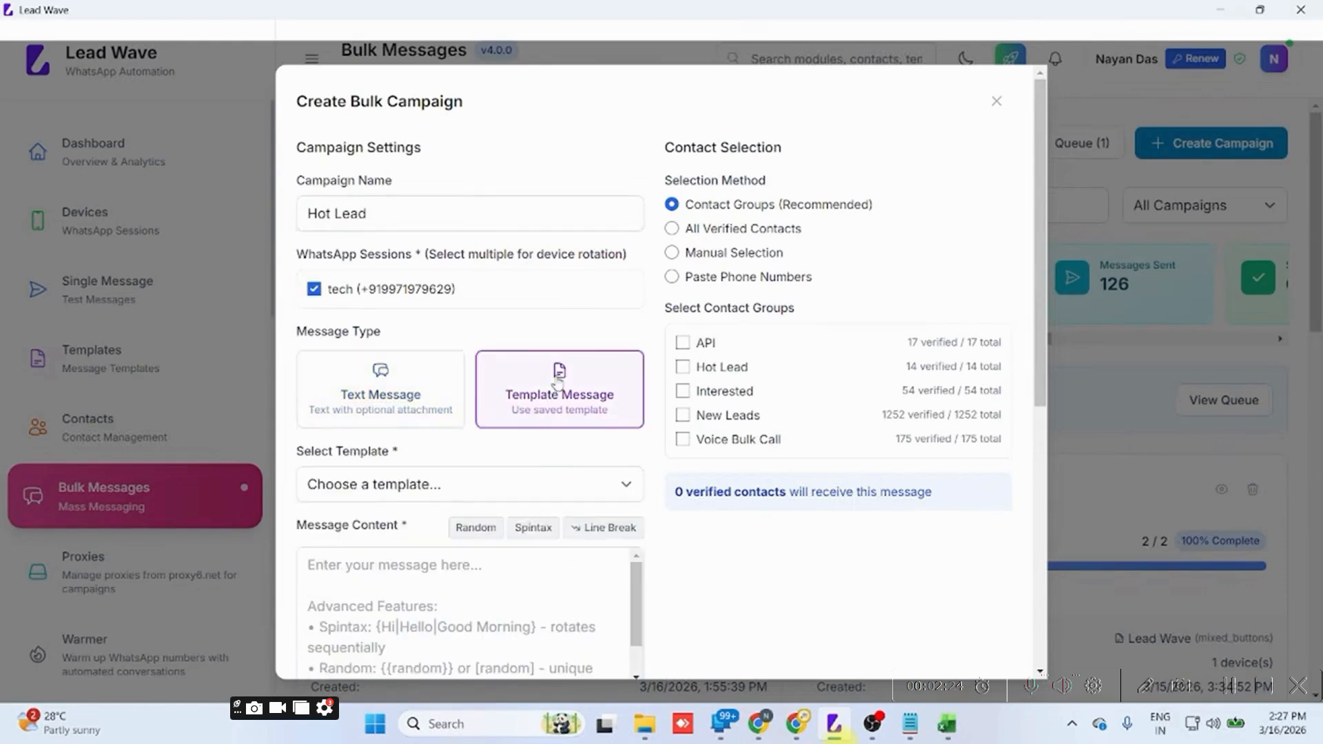
click(417, 482)
click(361, 529)
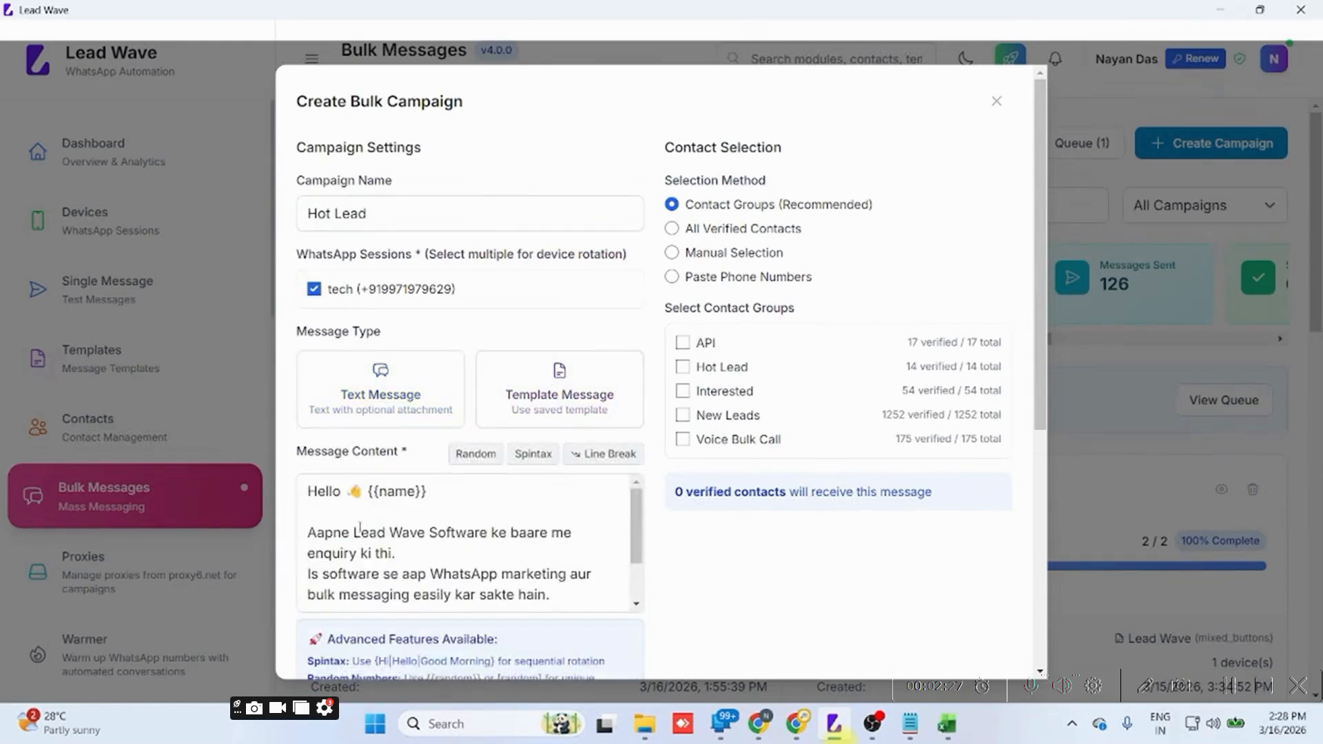
drag(427, 498, 372, 493)
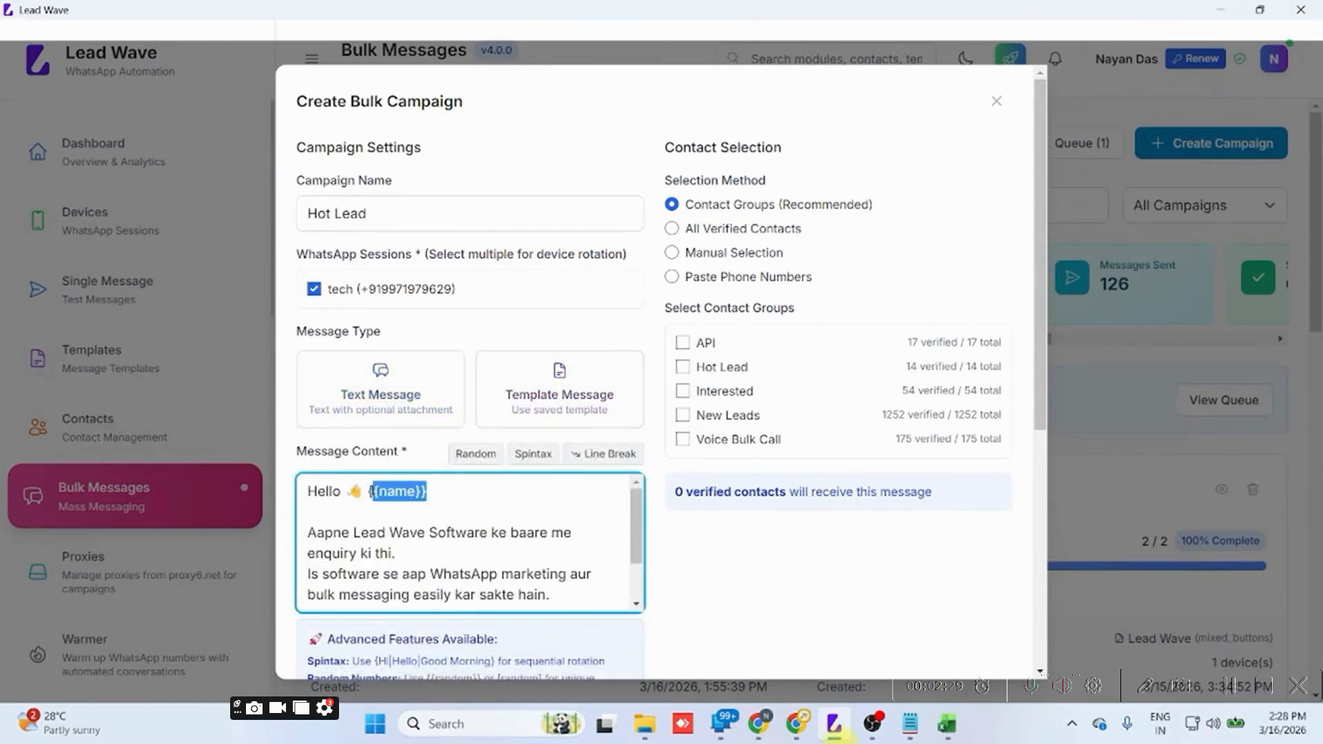
key(BackSpace)
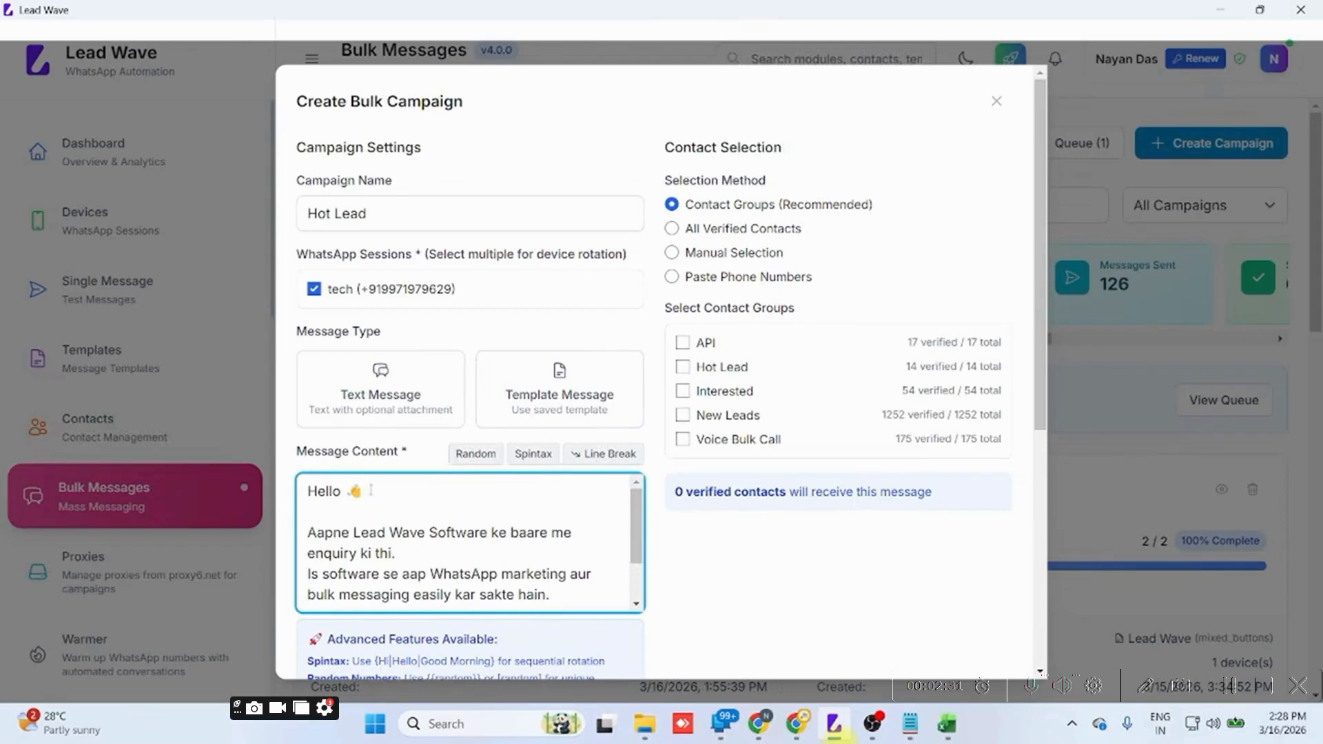
Review the message text and the schedule, delay and retry settings, keeping the schedule type at Send Immediately.
scroll(654, 466, down, 3)
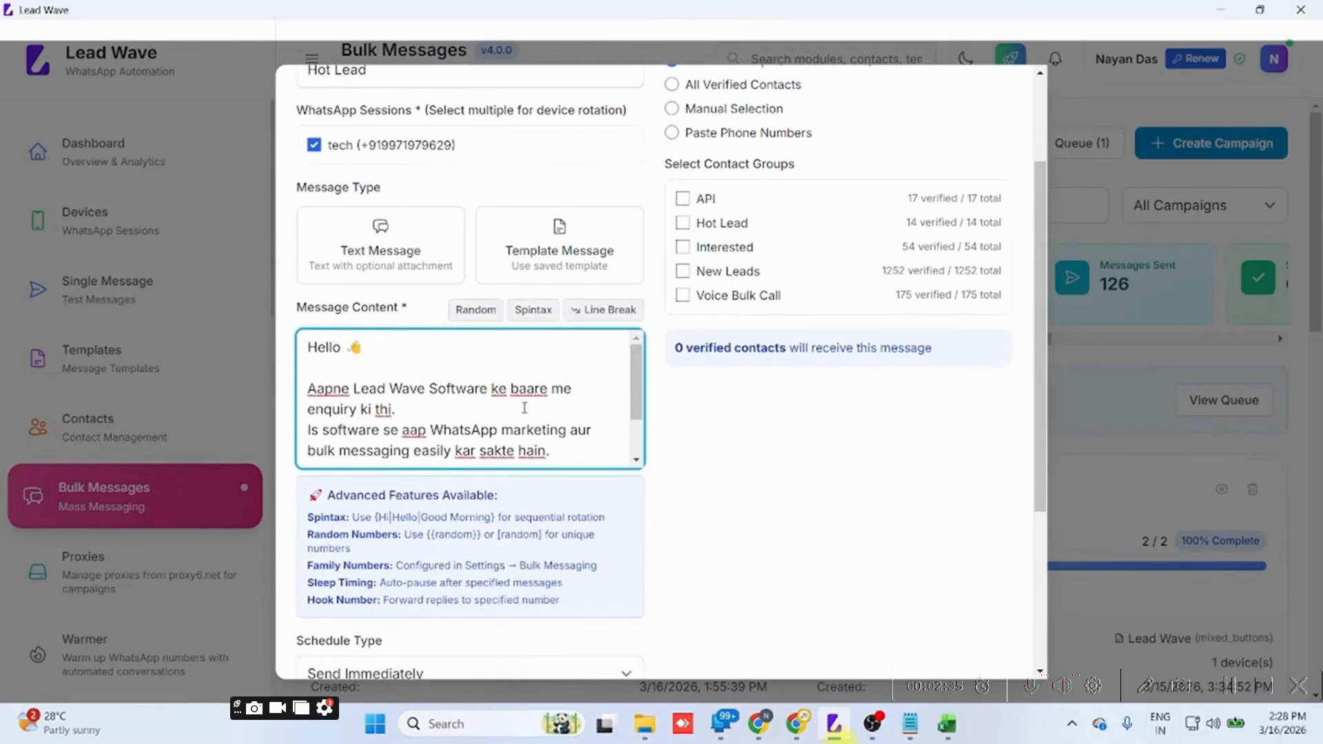
scroll(524, 408, down, 5)
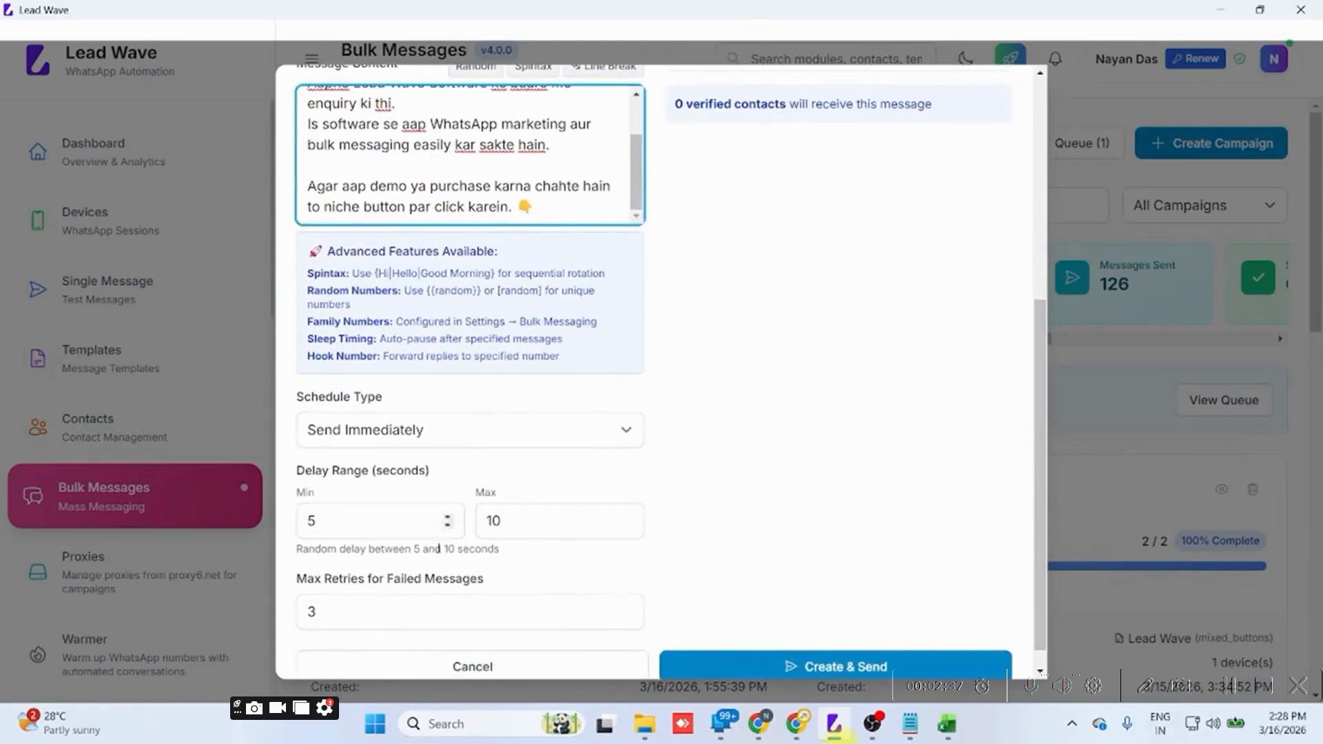
click(410, 434)
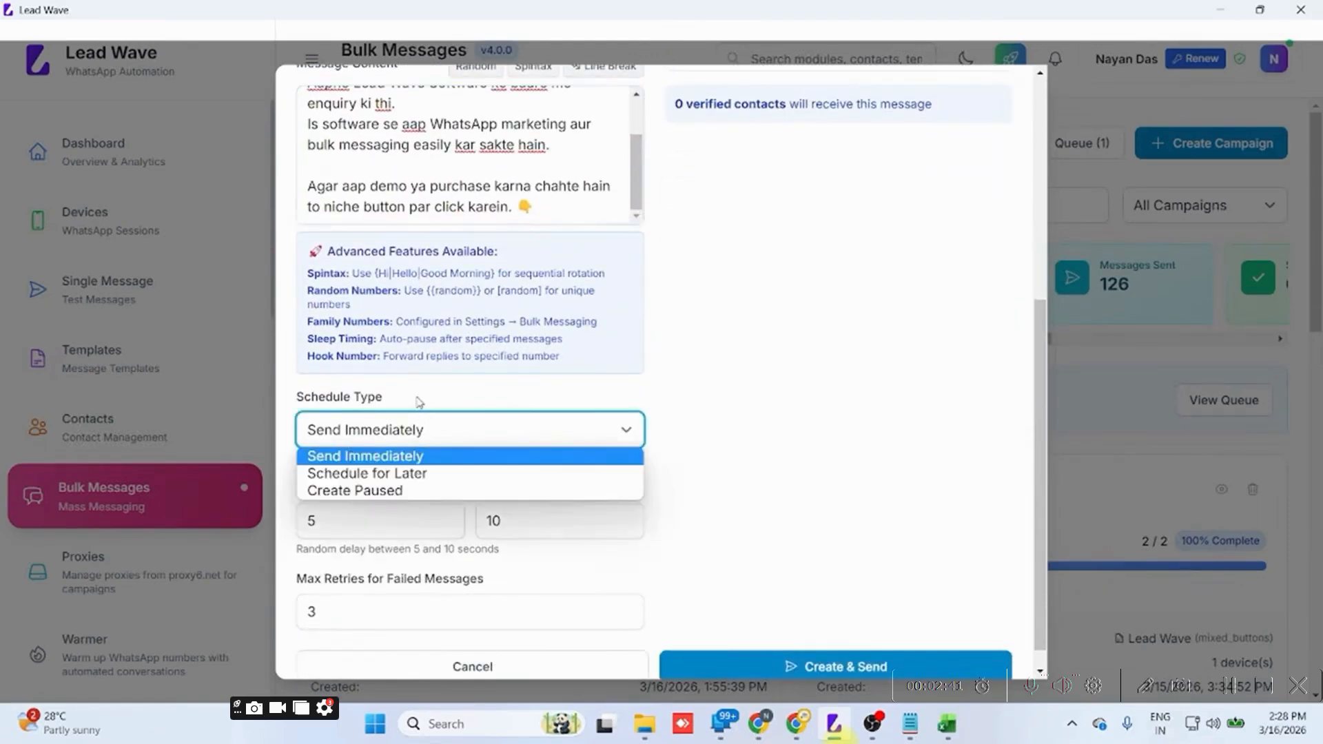
click(419, 402)
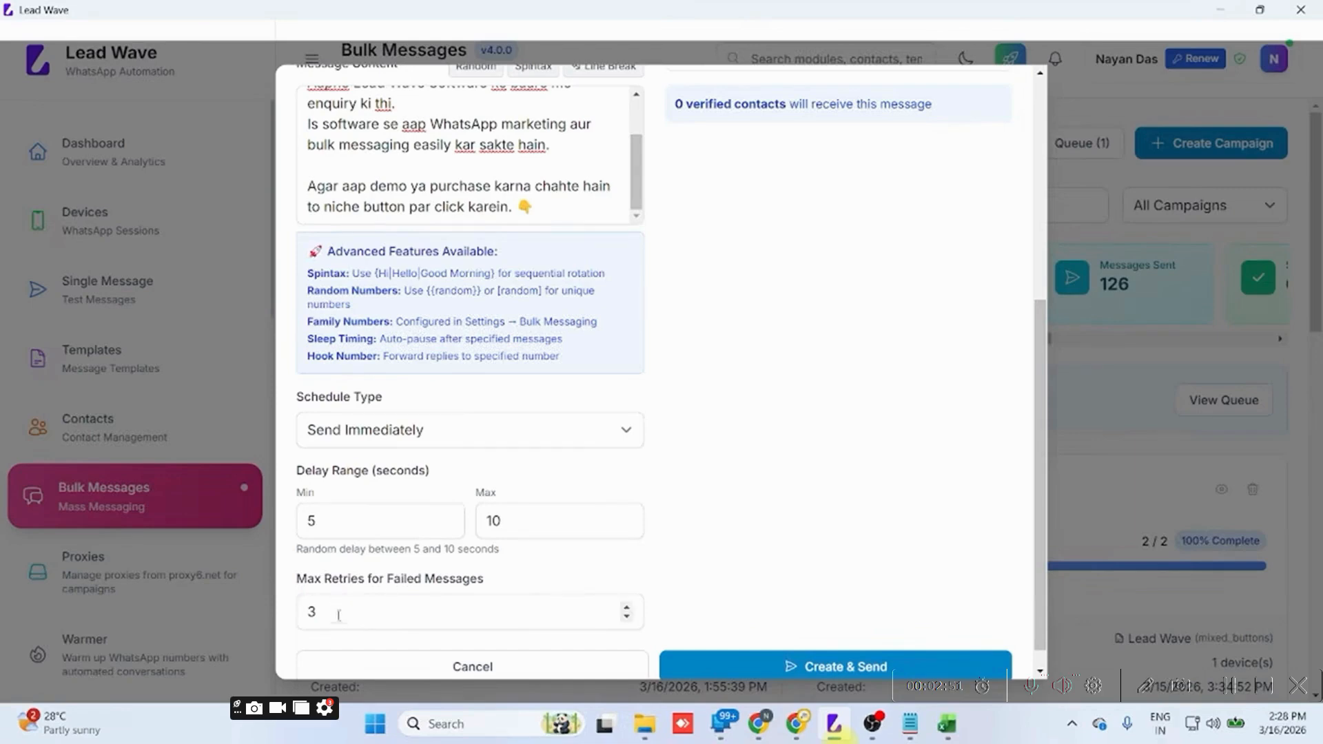
Select the Hot Lead contact group as recipients, then create and send the campaign.
scroll(797, 280, up, 6)
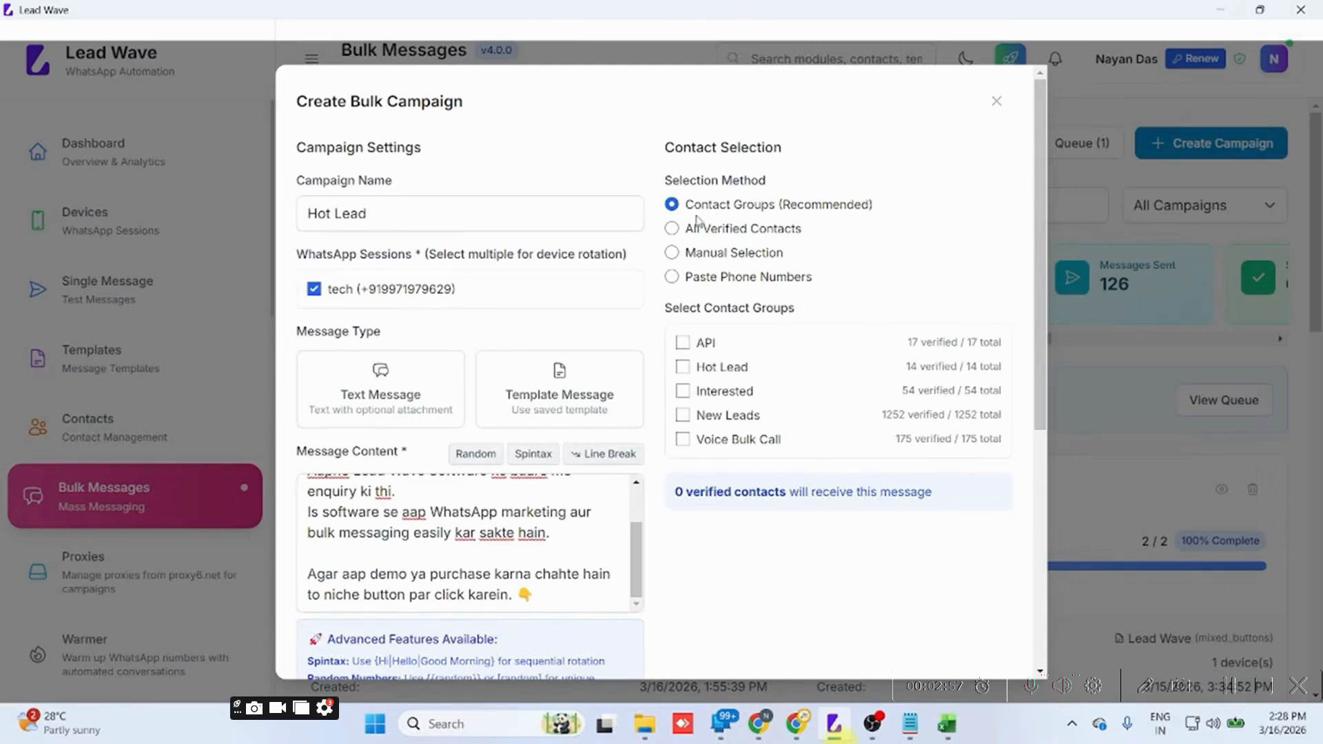
click(684, 367)
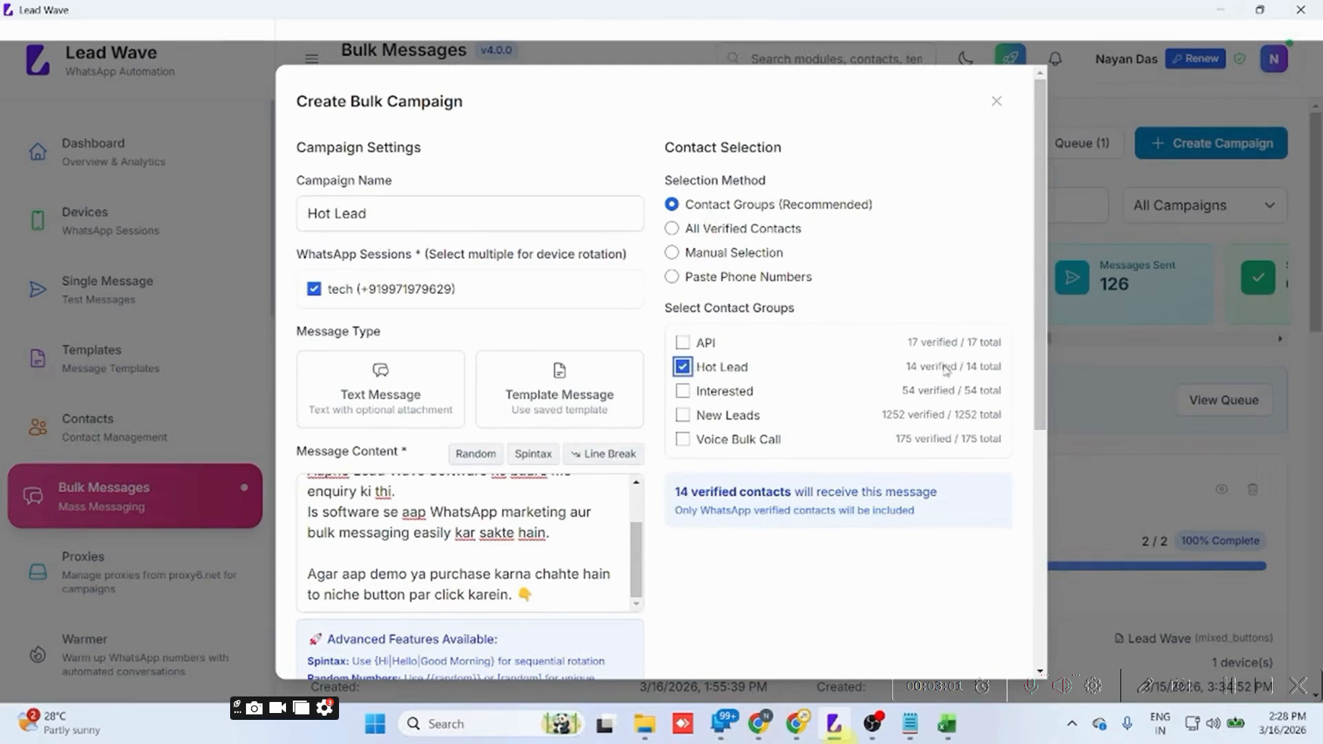
scroll(795, 493, down, 5)
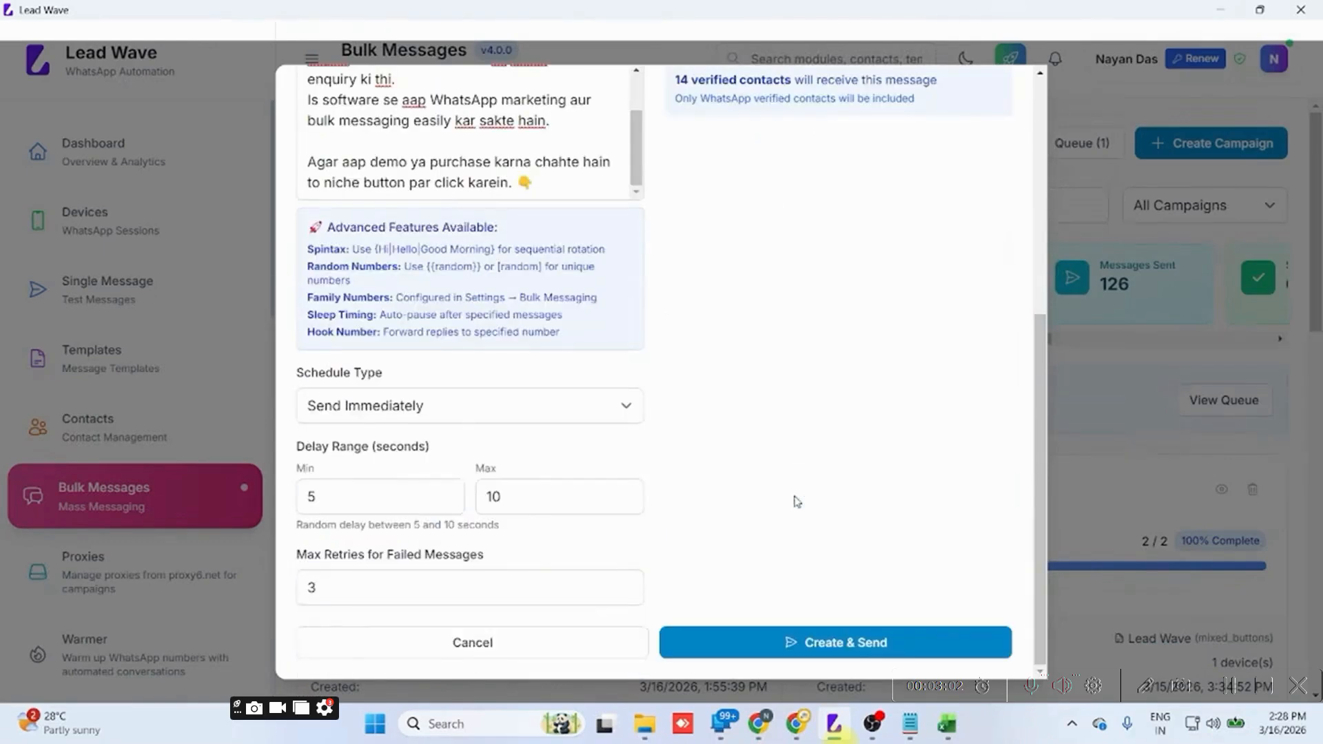
click(804, 644)
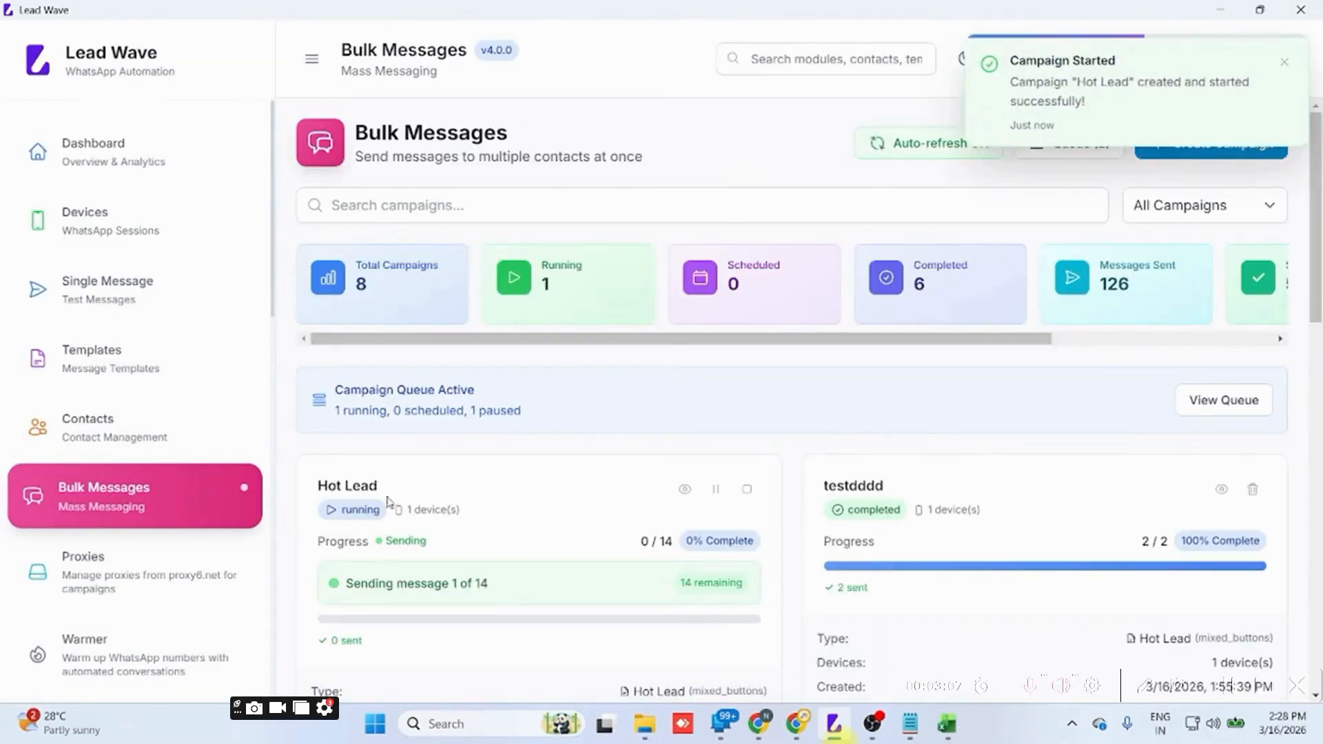
Switch to the mirrored OnePlus 9R phone, inspect the campaign message in the first recipient's WhatsApp chat and return to the chat list.
click(722, 723)
scroll(87, 276, up, 5)
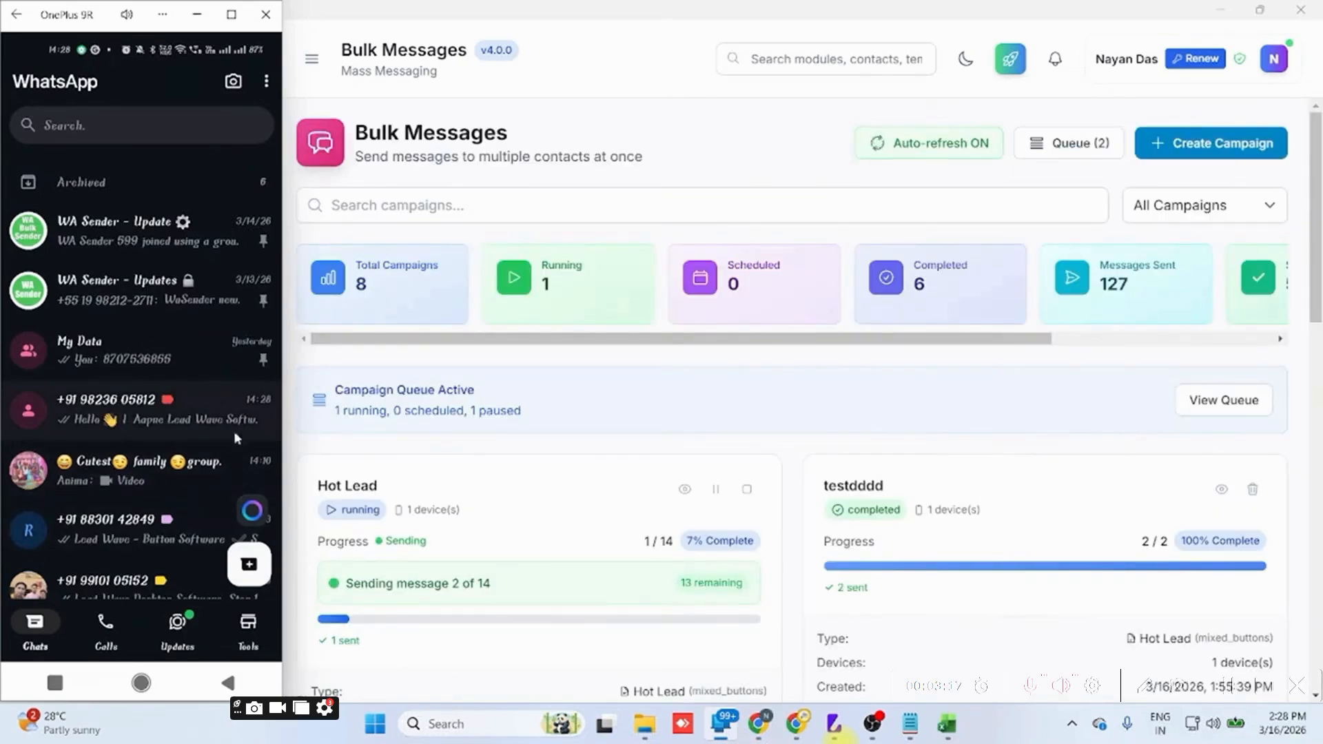
click(146, 417)
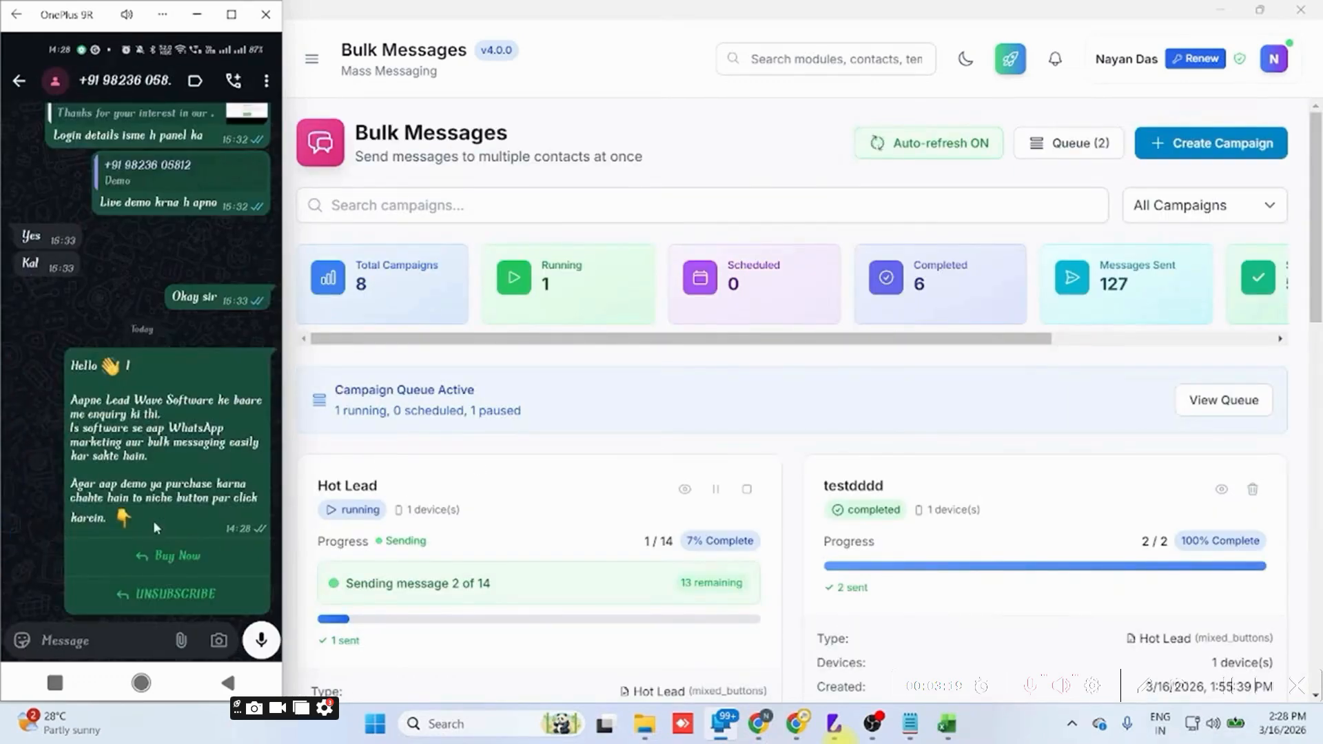
click(19, 80)
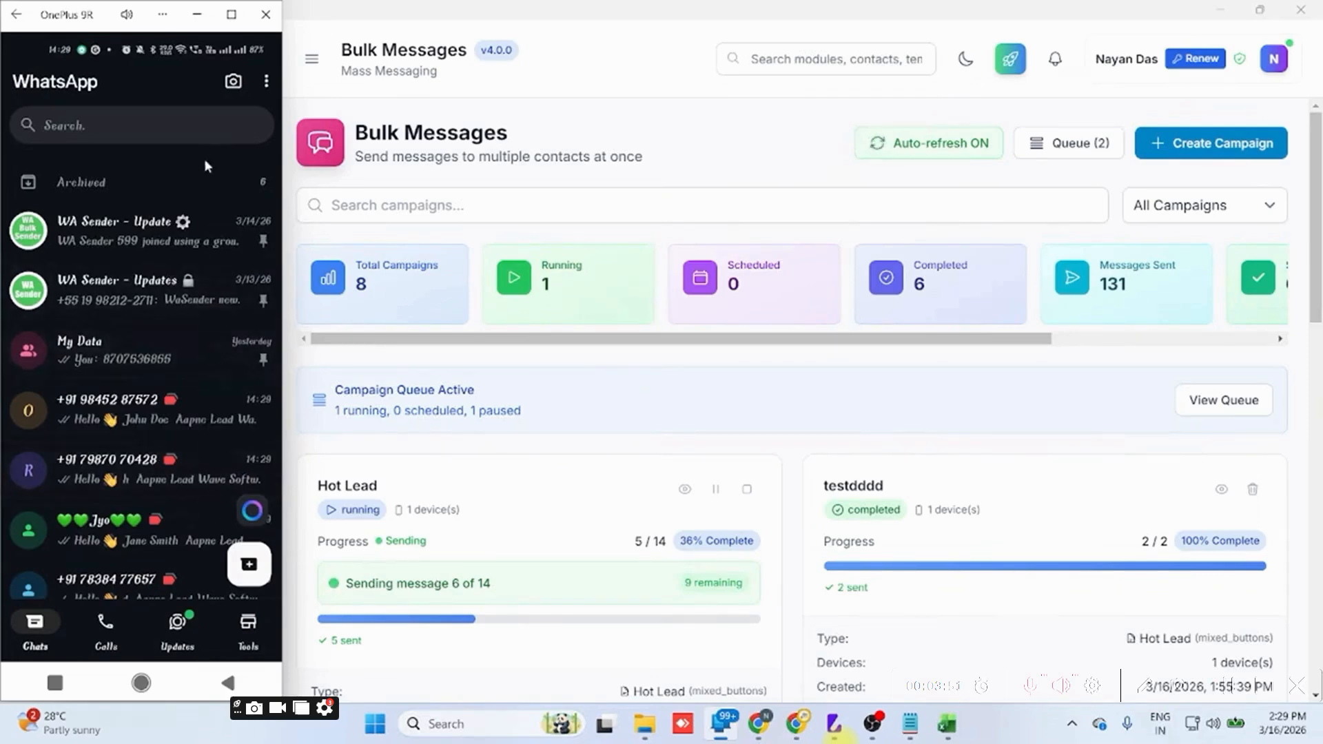
Look through the phone's WhatsApp chat list for the campaign messages delivered to the recipients and any replies.
scroll(196, 183, up, 2)
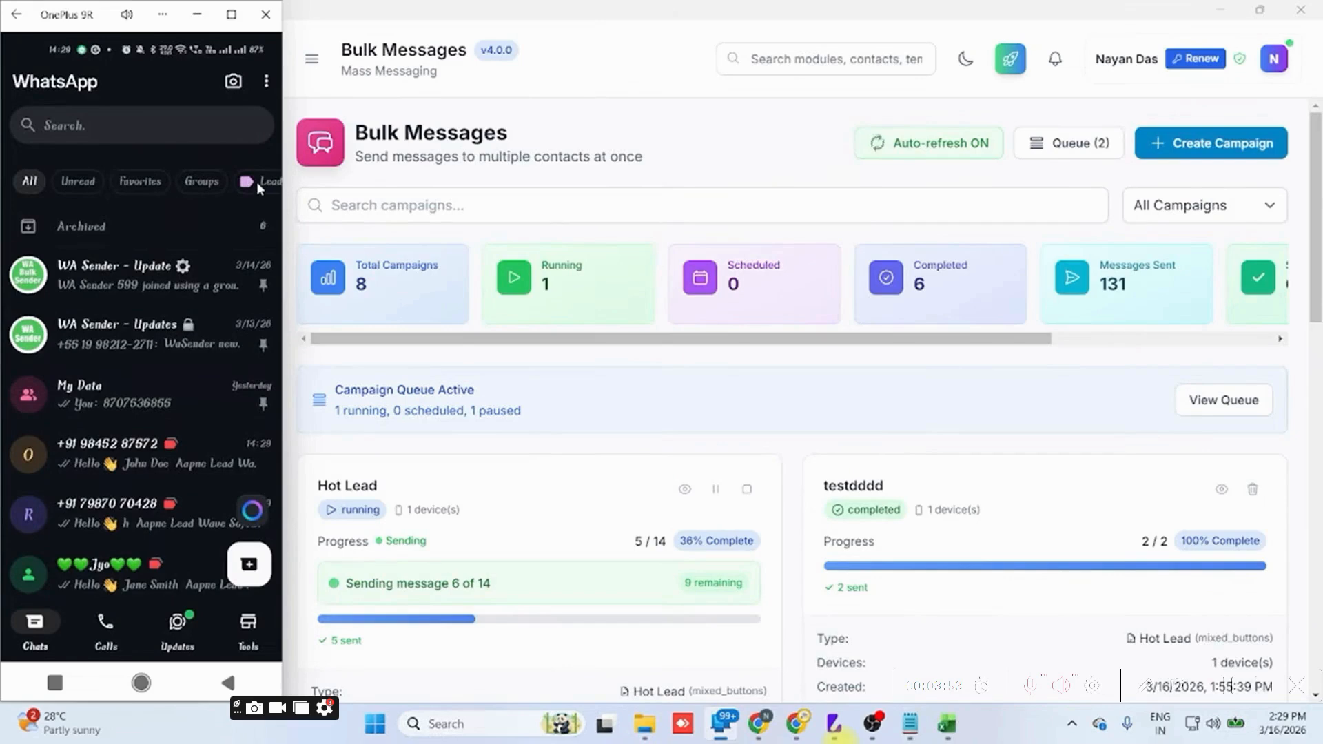
click(256, 180)
scroll(138, 363, down, 5)
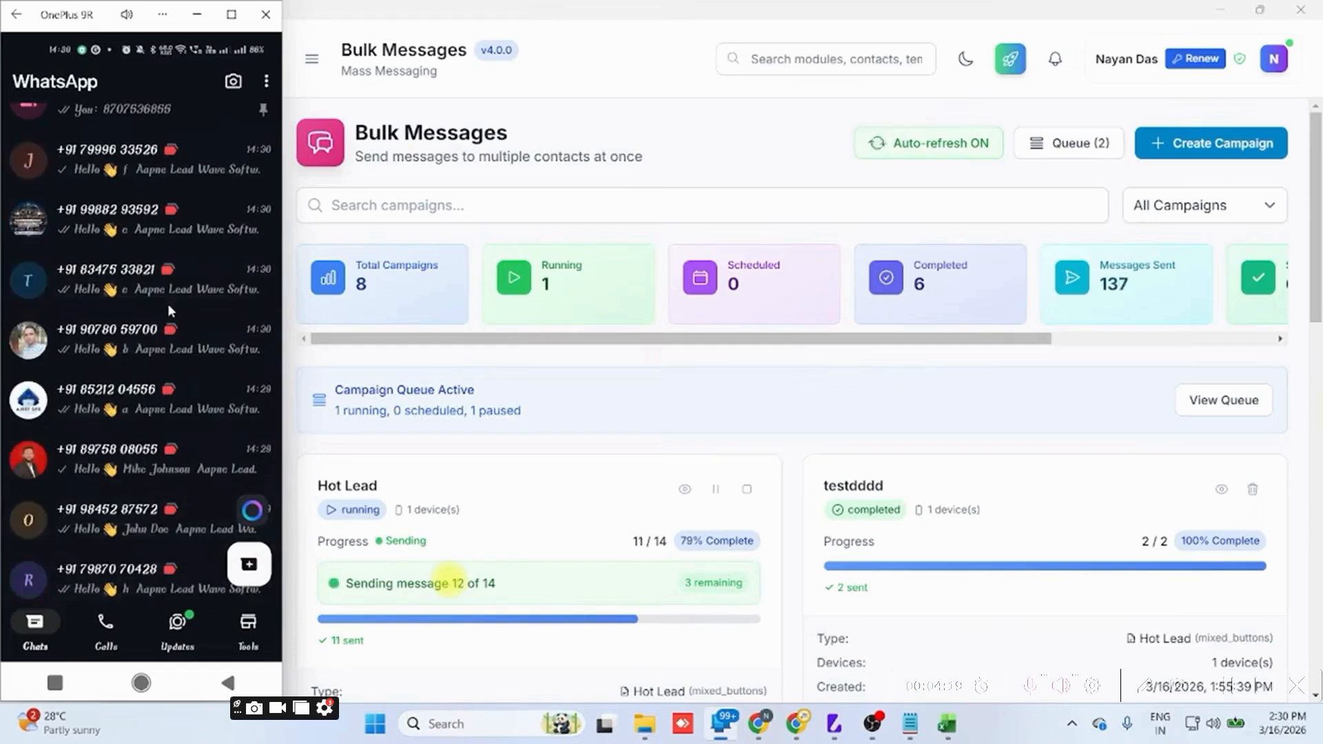
scroll(167, 306, down, 2)
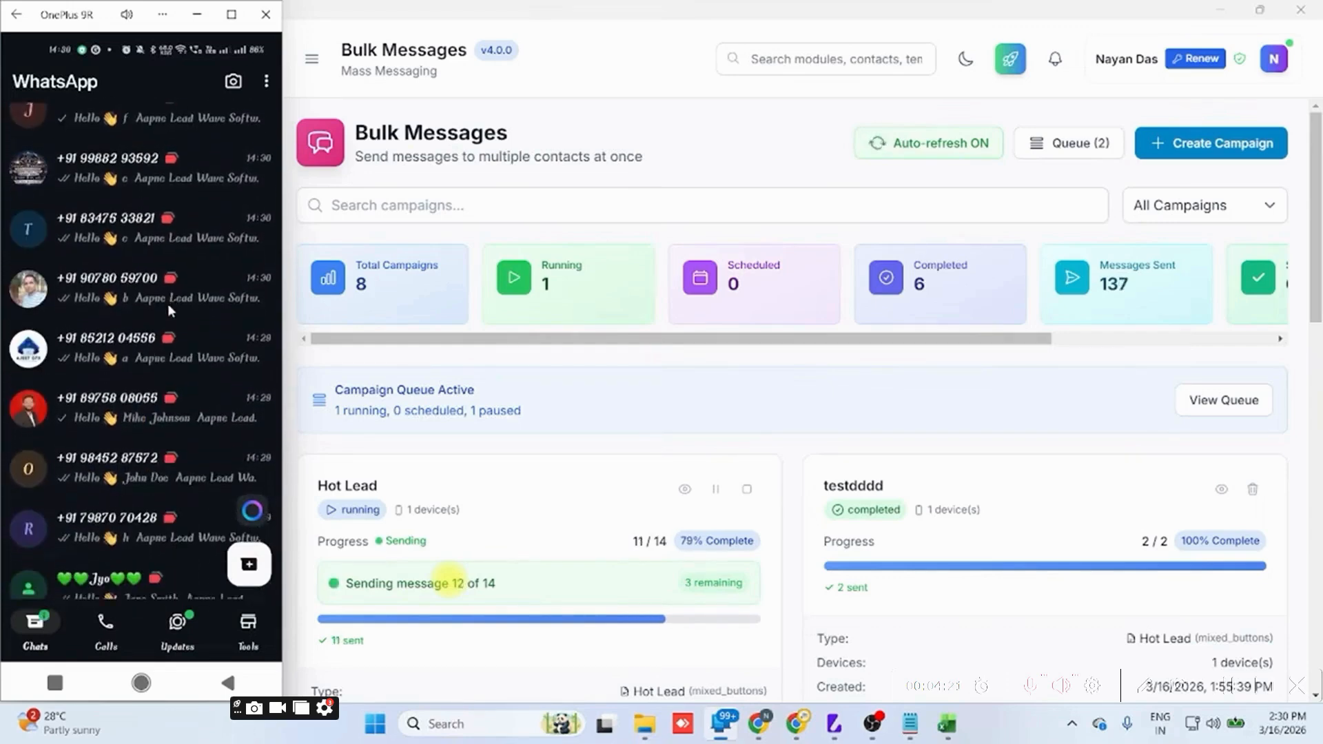
scroll(169, 306, down, 4)
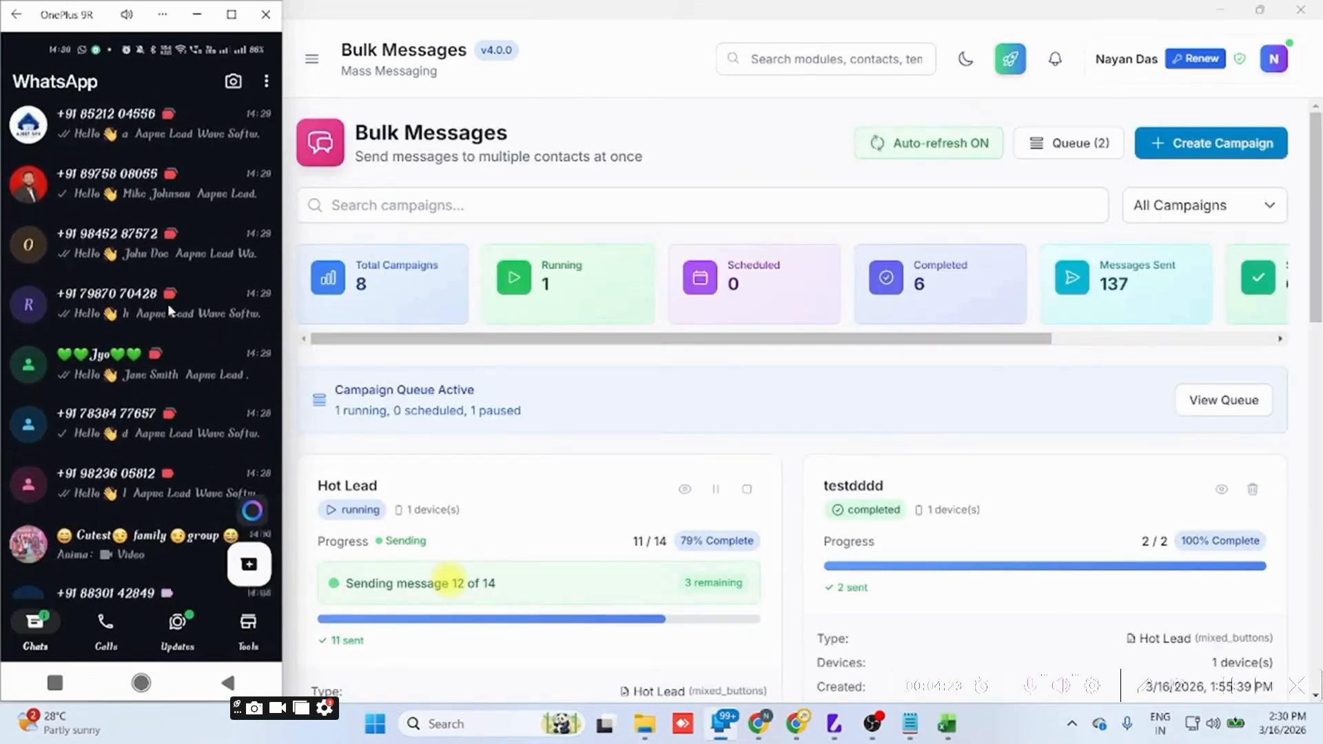
scroll(192, 341, up, 4)
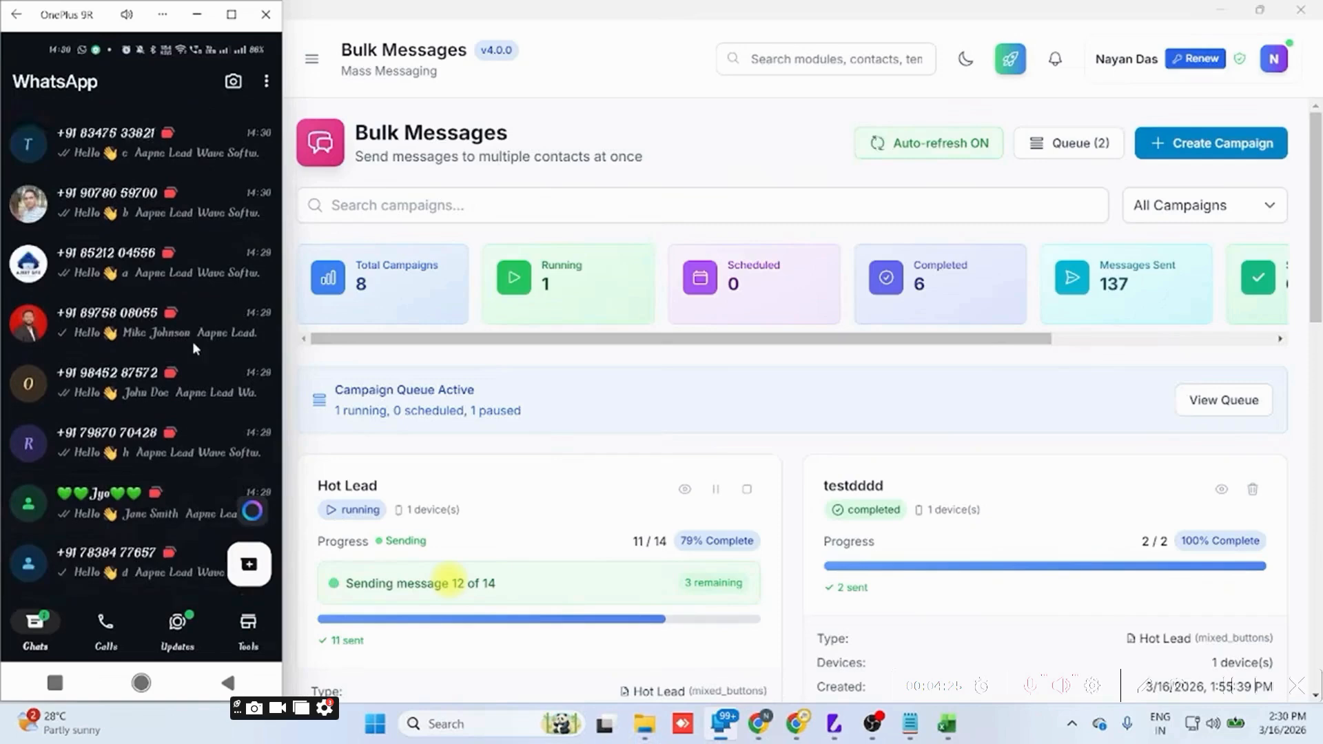
scroll(192, 341, up, 2)
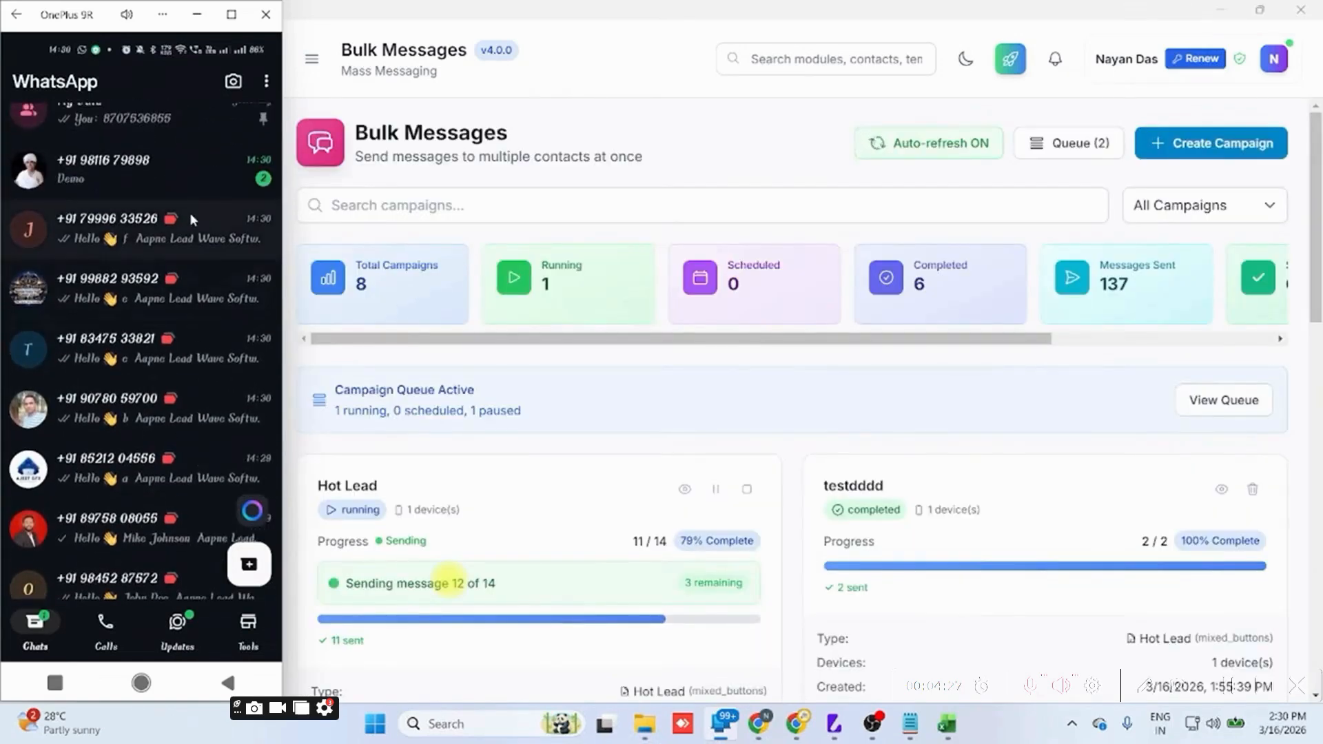
scroll(188, 223, up, 2)
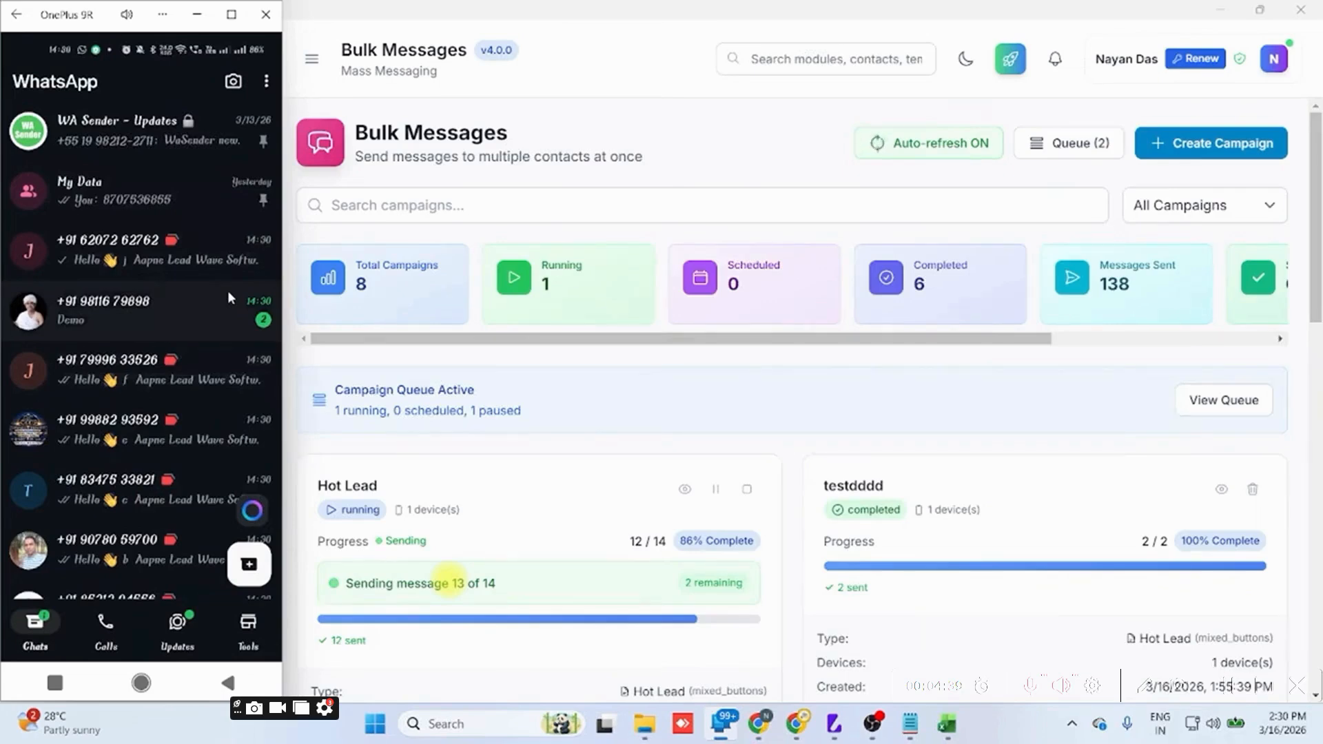
Switch back to Lead Wave and look over its list of modules beside the bulk message campaigns.
click(186, 357)
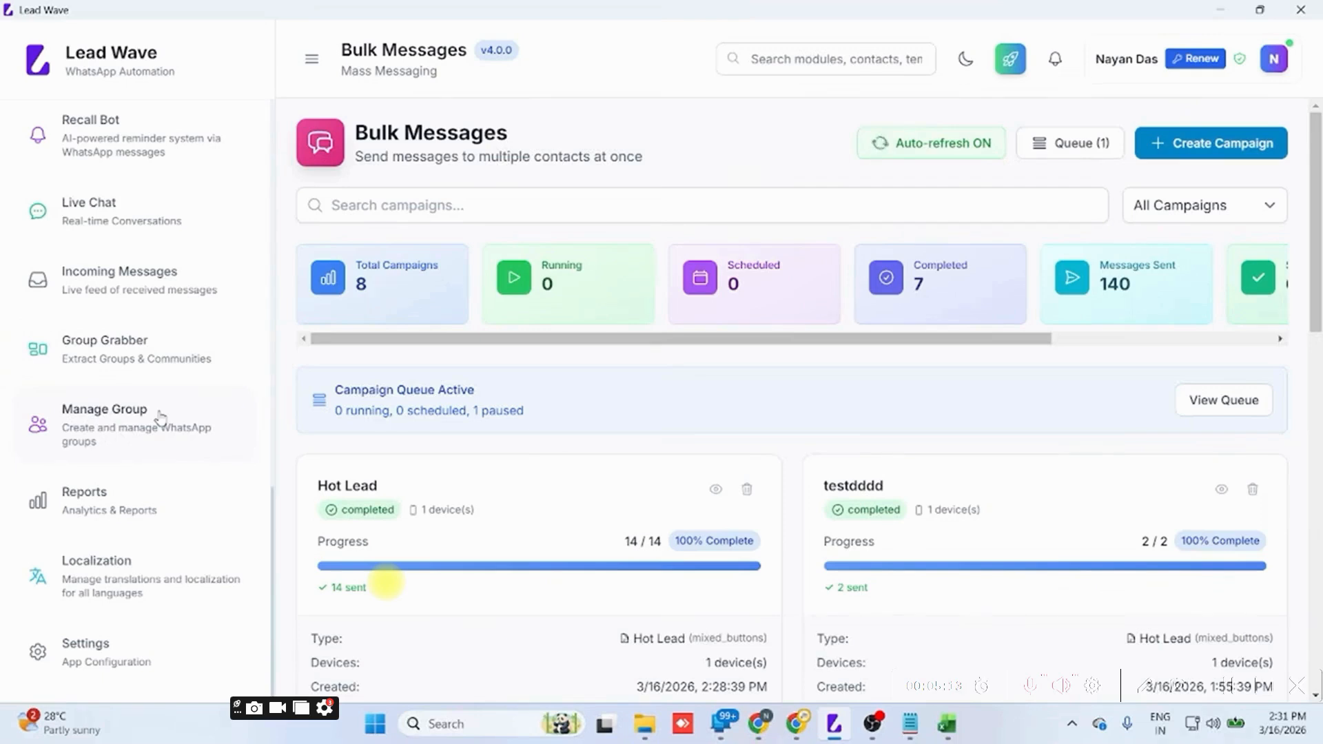
scroll(160, 418, up, 10)
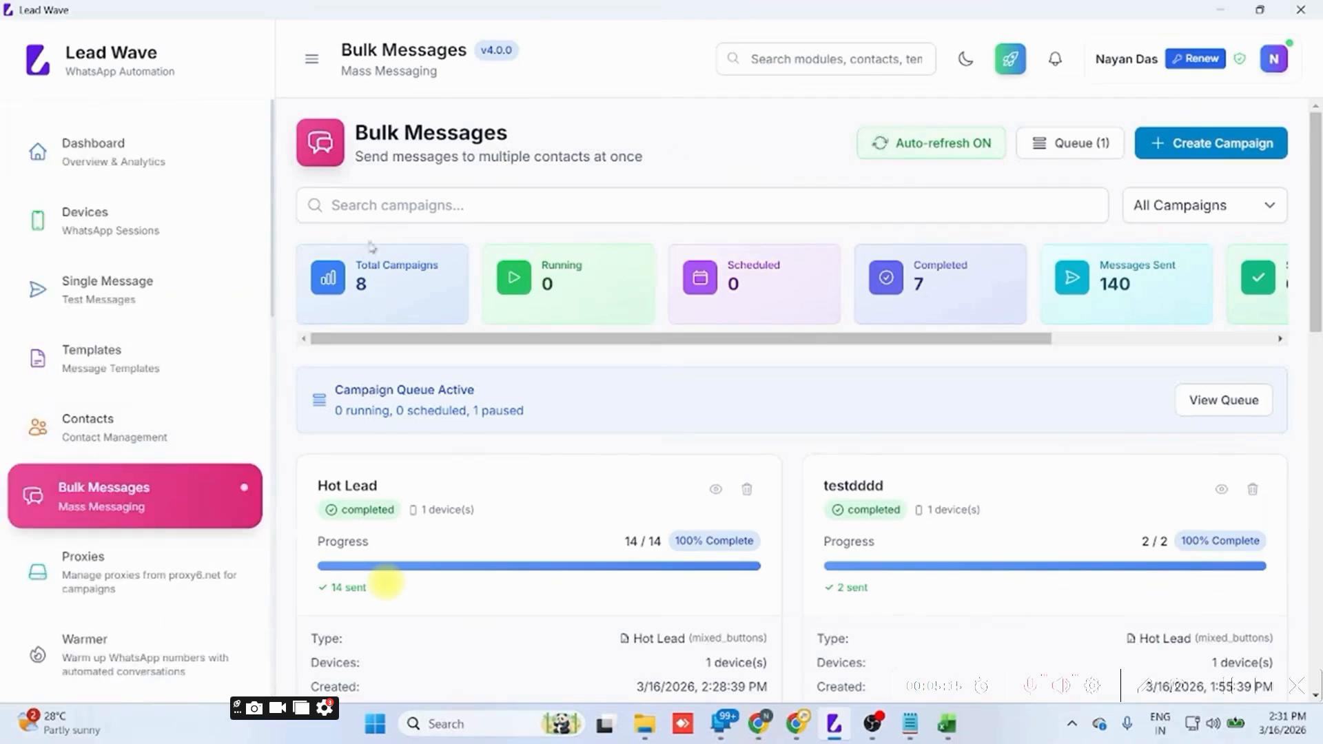